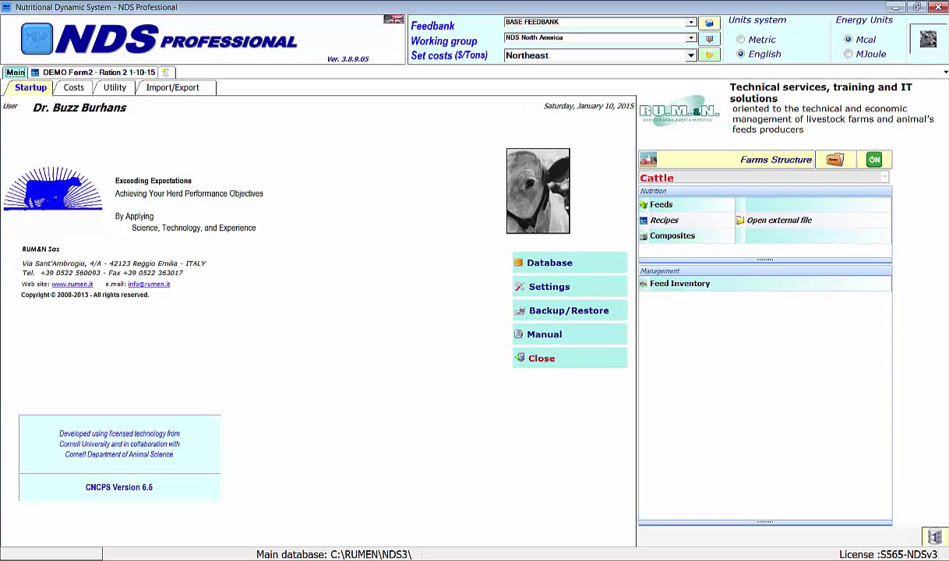
In the Optimizer of the DEMO Farm2 ration, remove the constraints from all listed feeds
click(59, 73)
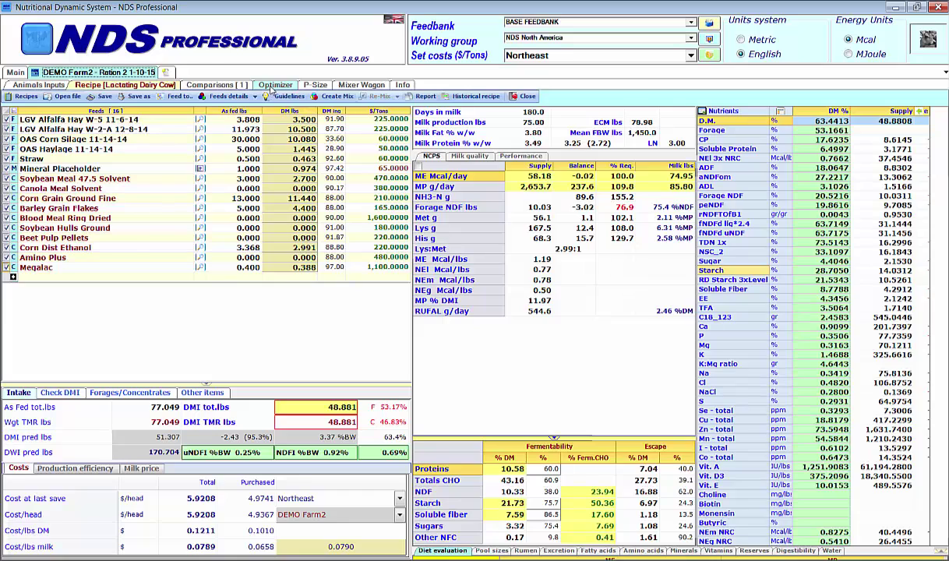
click(275, 85)
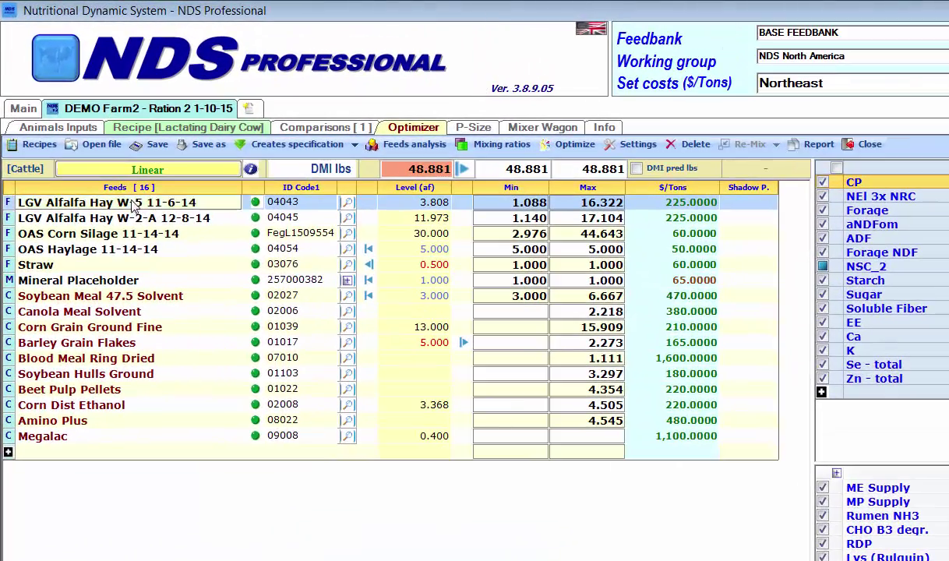
shift+click(47, 439)
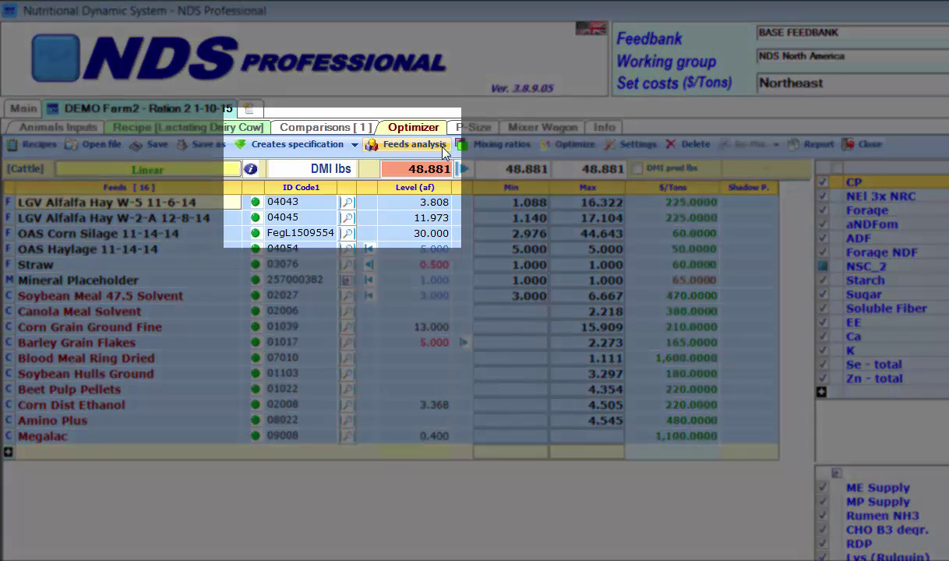
click(354, 147)
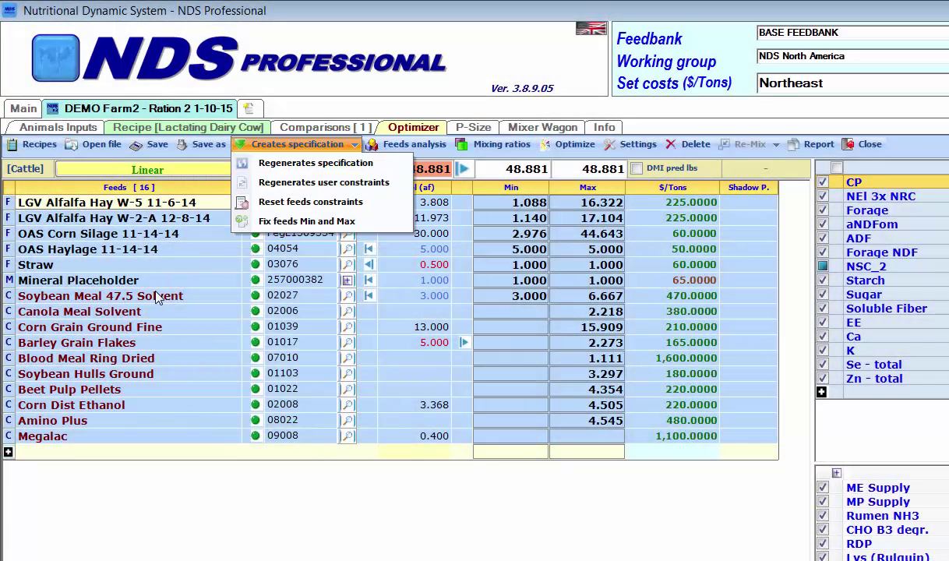
right_click(156, 293)
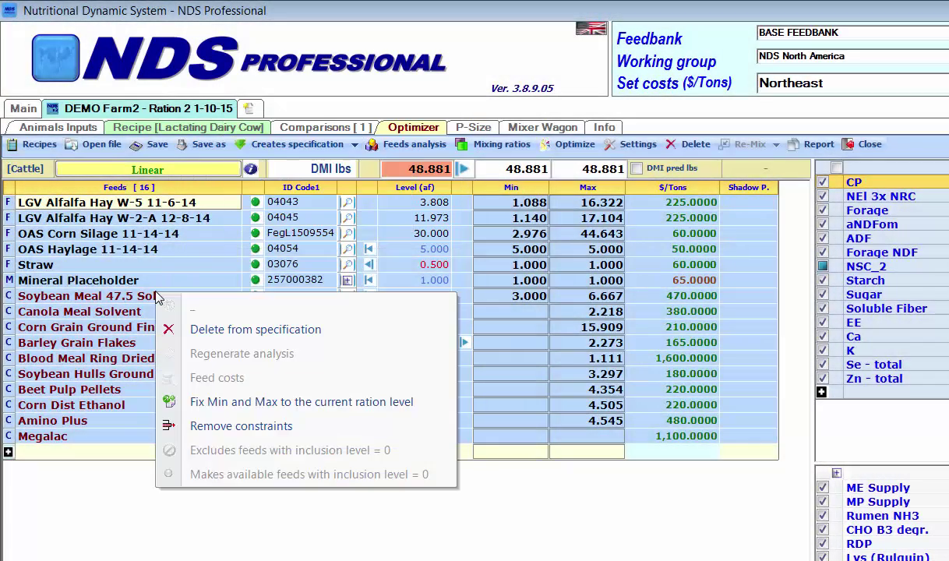
click(282, 426)
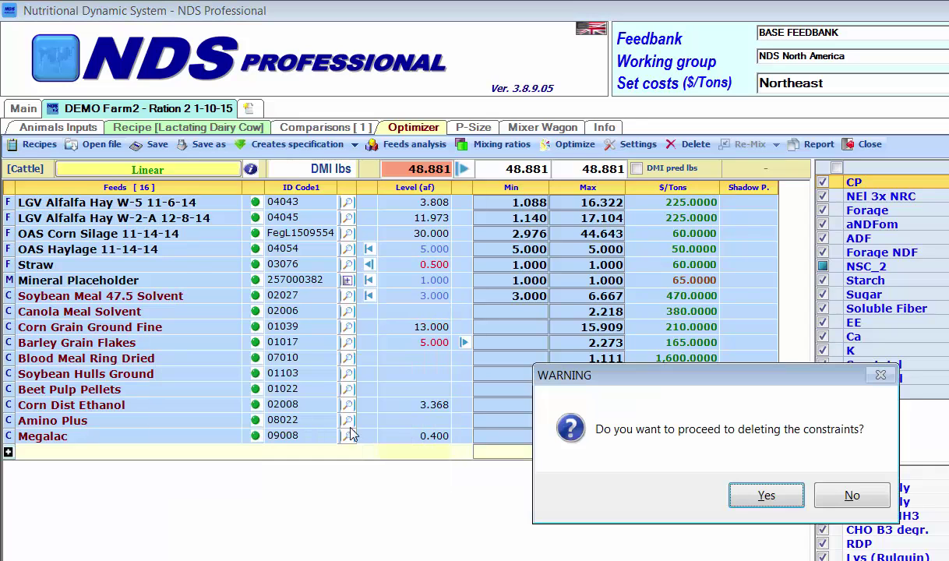
click(753, 499)
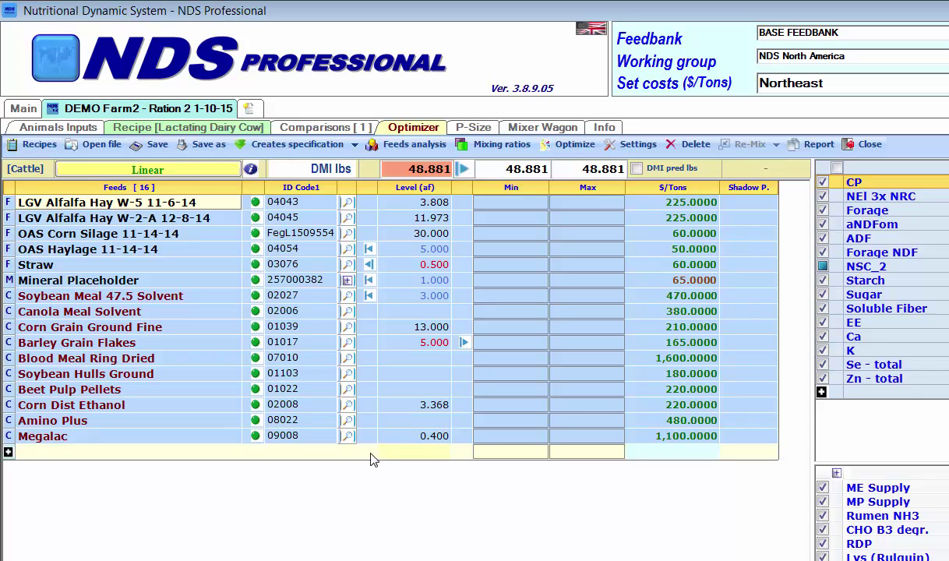
click(382, 419)
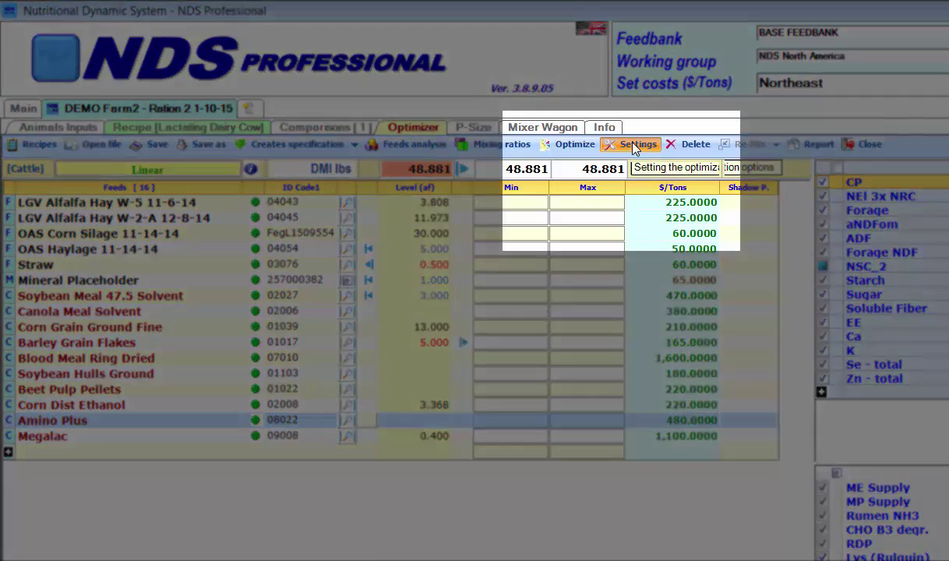
Review the optimization settings and regenerate the specification from the current ration
click(635, 150)
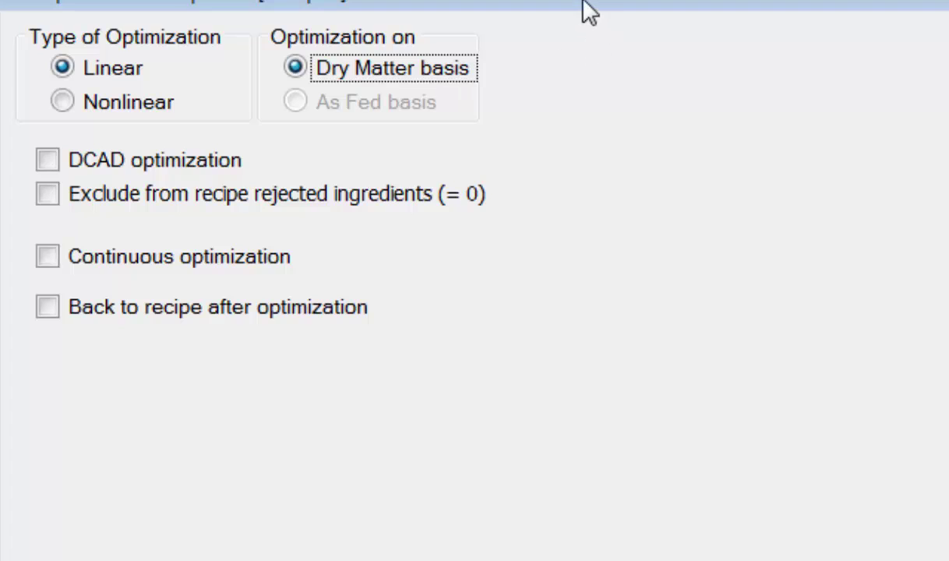
drag(583, 3, 854, 3)
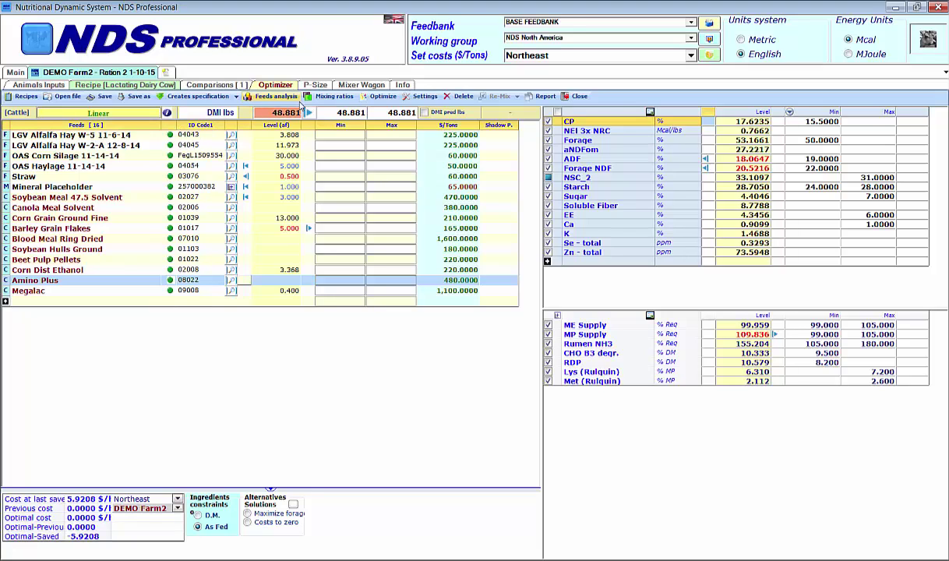
click(238, 97)
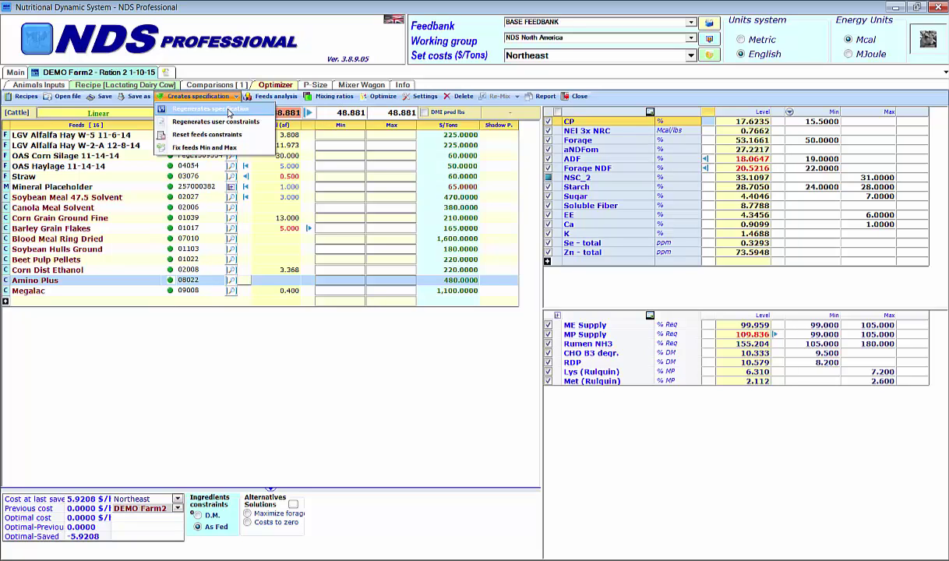
click(229, 110)
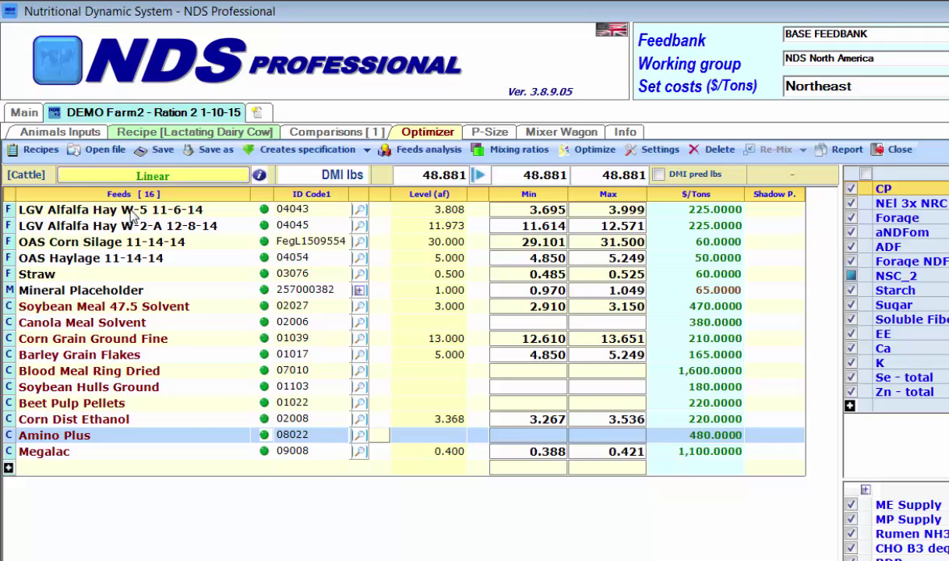
Set the maximum of both LGV Alfalfa Hay feeds, W-5 and W-2-A, to 20
click(600, 214)
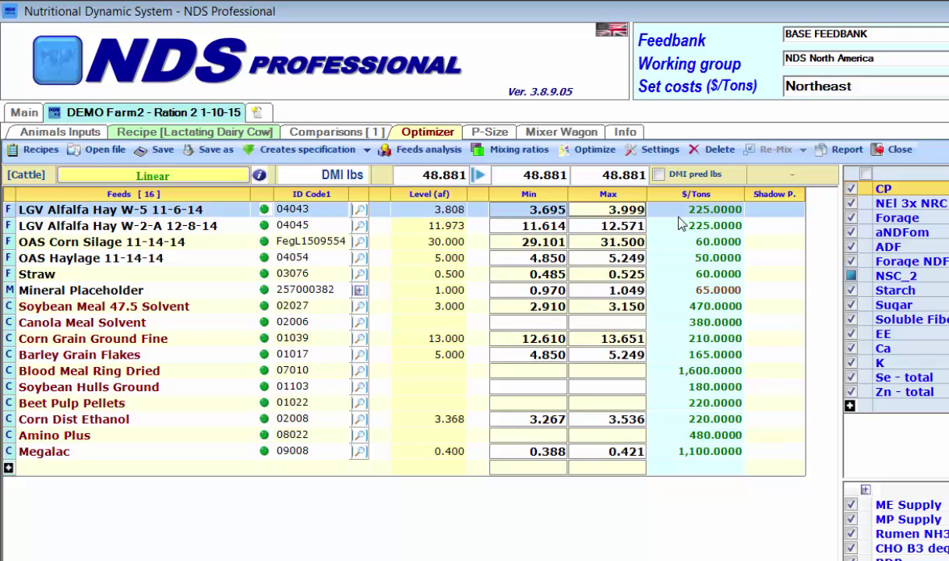
text(20)
key(Return)
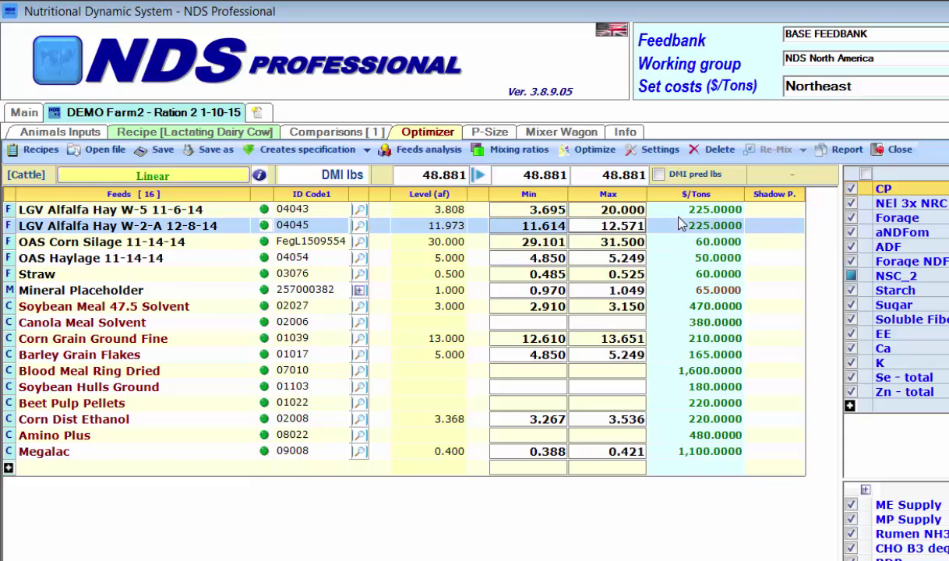
text(20)
key(Return)
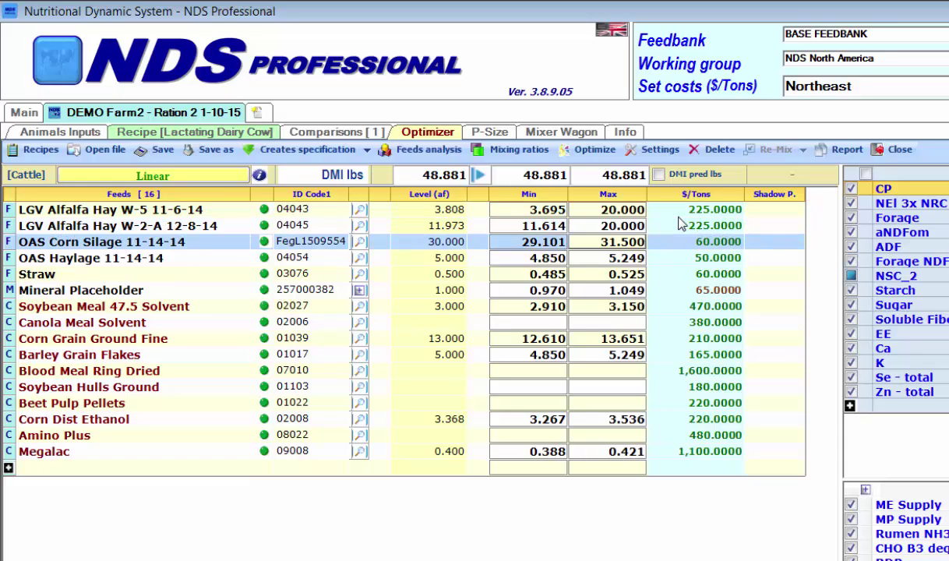
Set the minimum of both LGV Alfalfa Hay feeds, W-5 and W-2-A, to 1
key(Up)
key(Up)
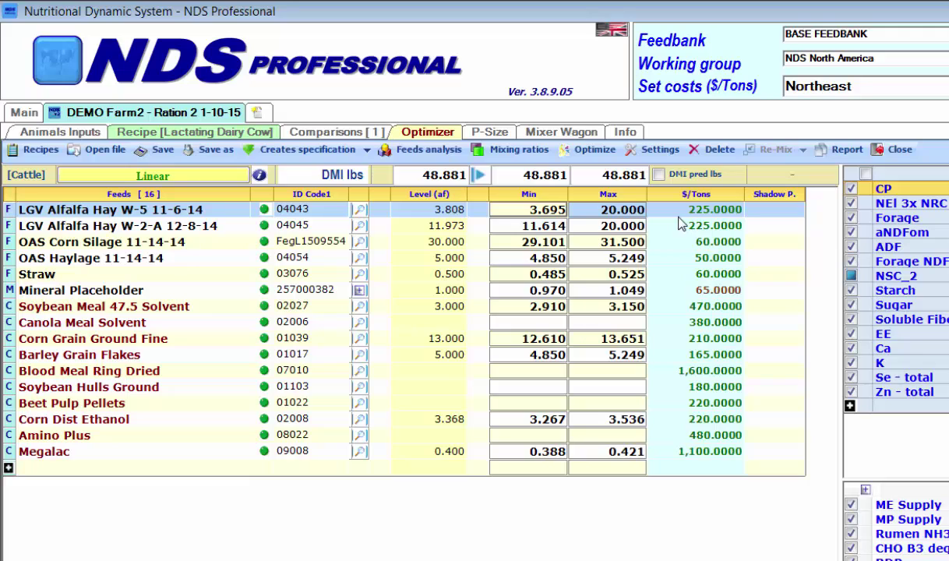
text(1)
key(Return)
text(1)
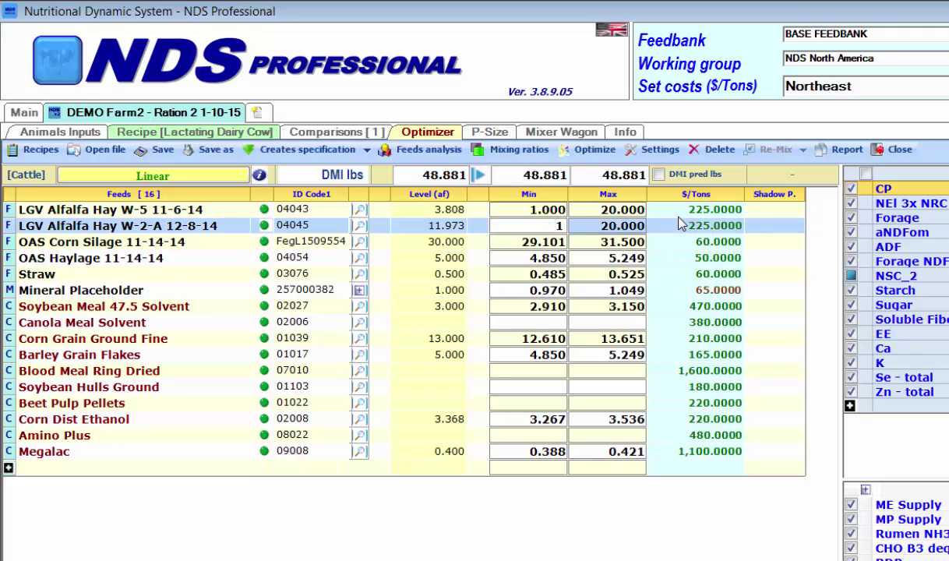
key(Return)
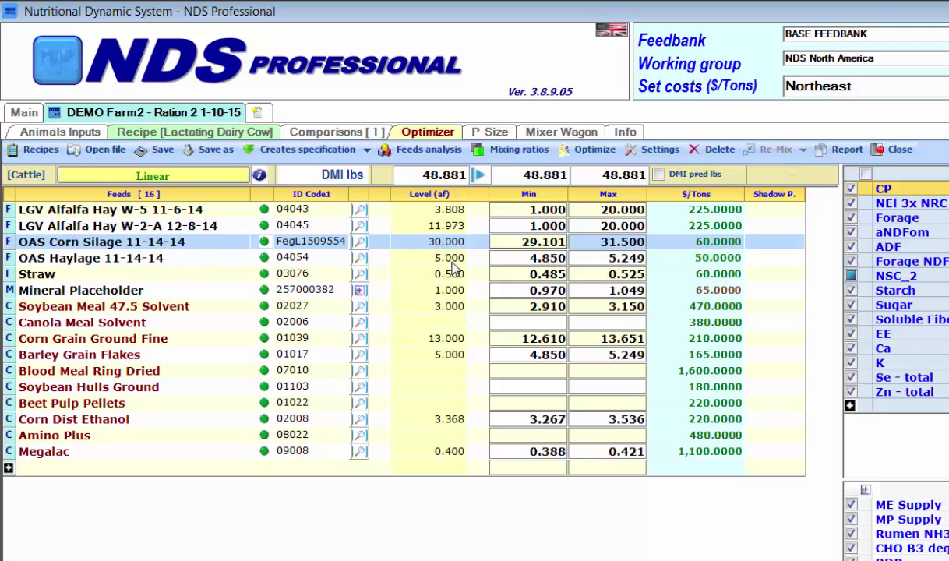
Set the OAS Corn Silage 11-14-14 limits to a minimum of 30 and a maximum of 31
click(522, 246)
text(30)
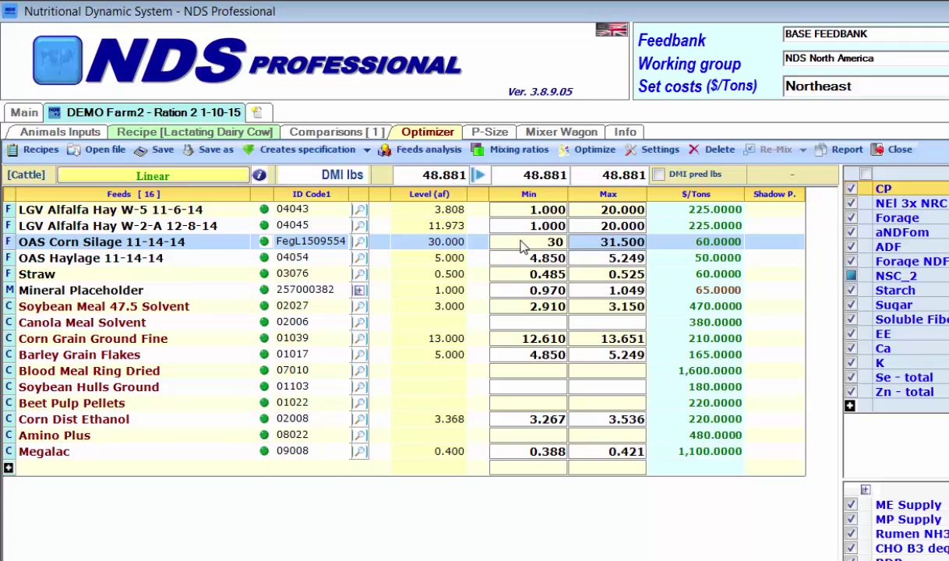
key(Return)
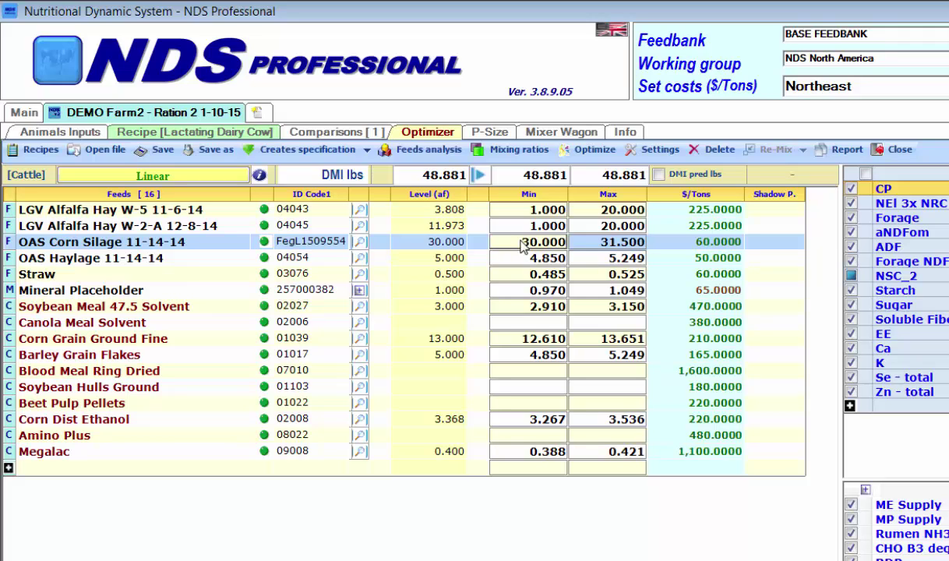
text(31)
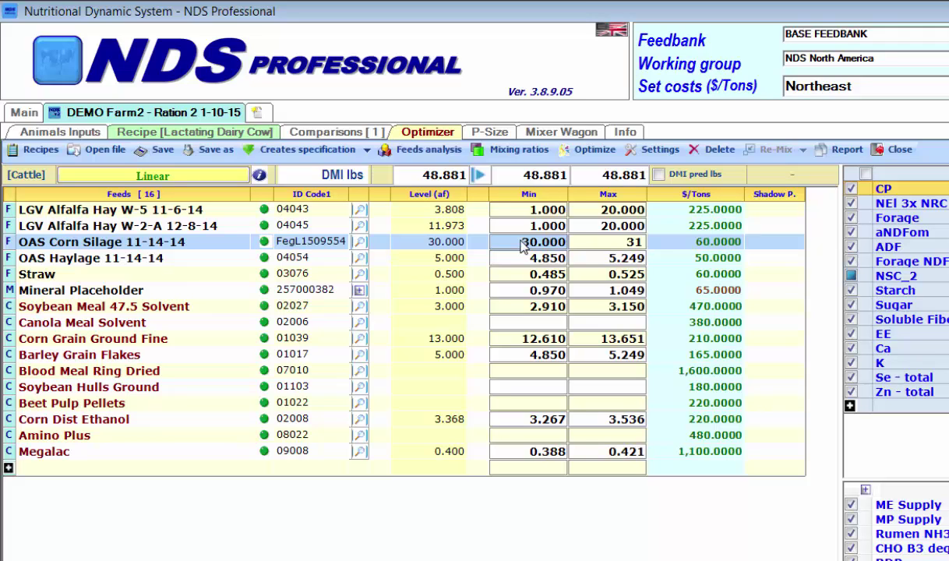
key(Return)
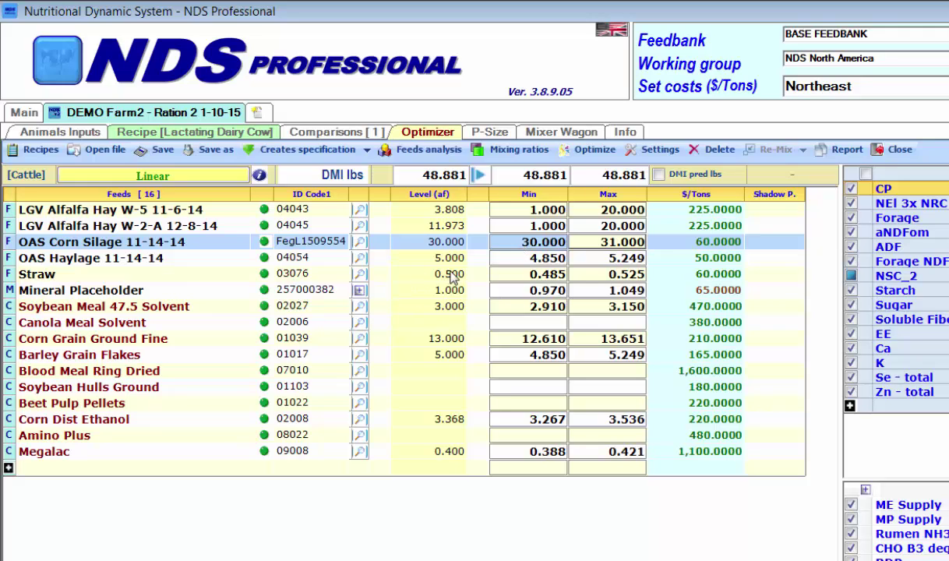
Fix the minimum and maximum of Straw and Mineral Placeholder to their current ration levels
click(47, 282)
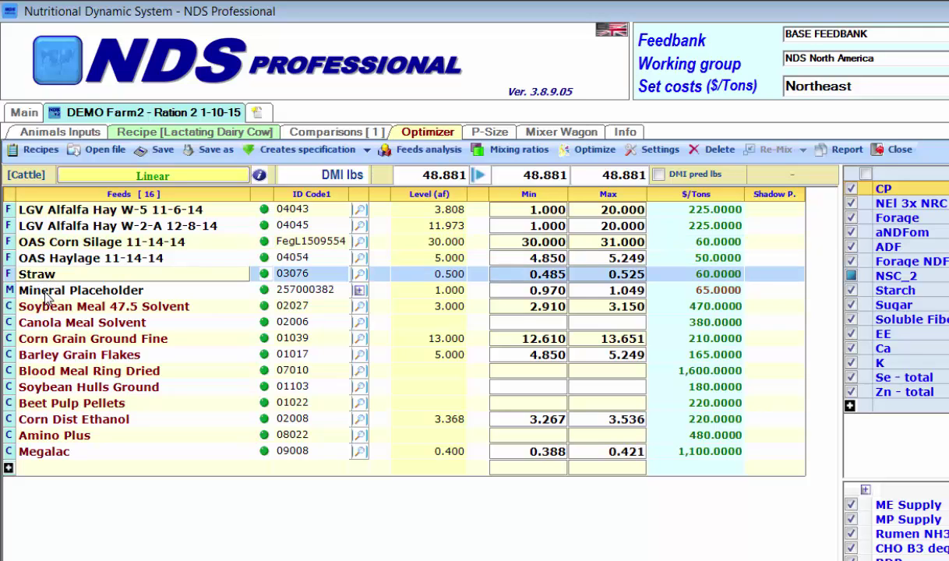
shift+click(46, 295)
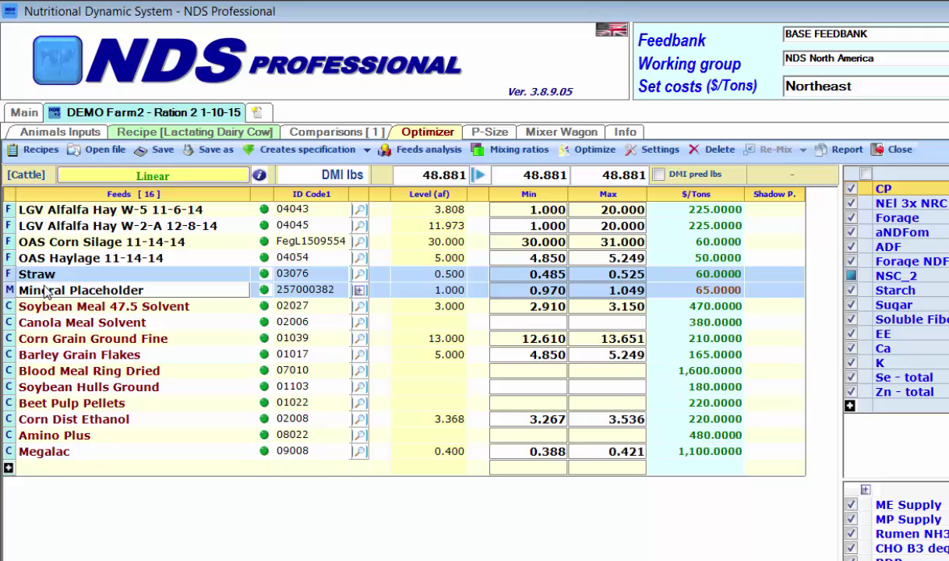
right_click(55, 293)
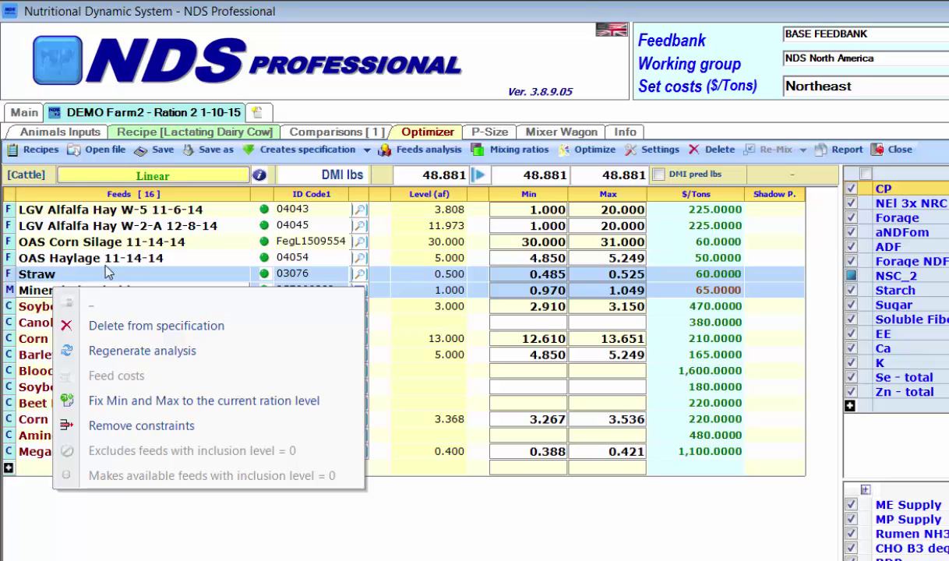
click(169, 403)
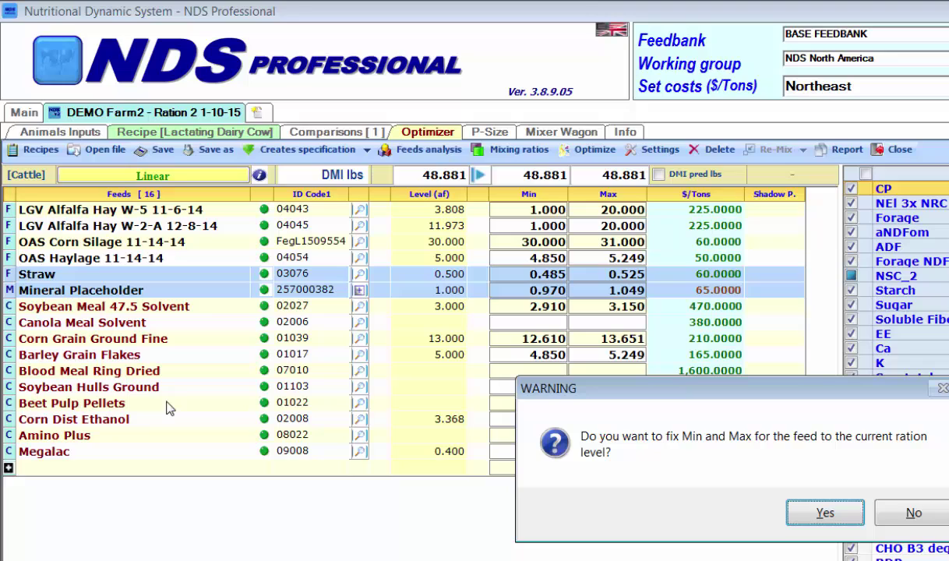
click(816, 514)
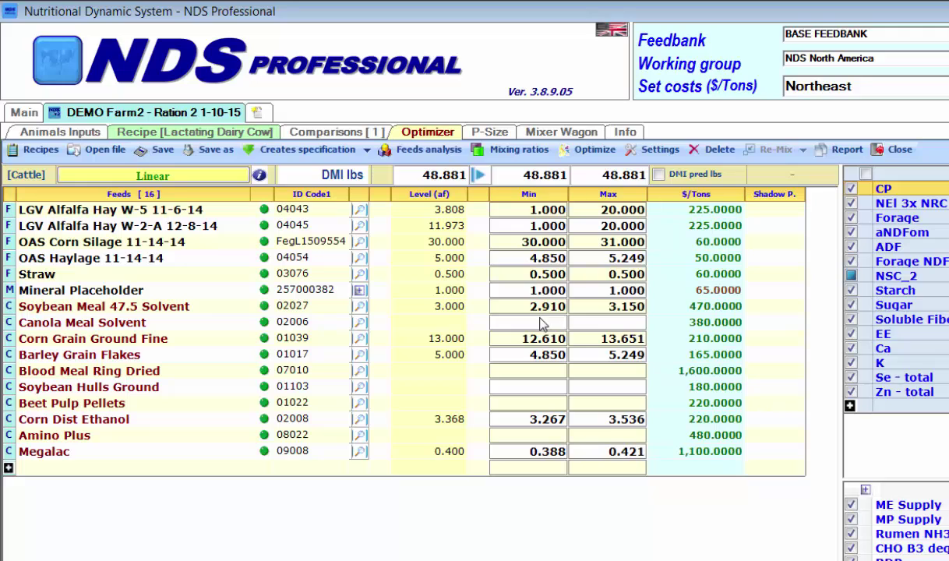
Set the maximums to 6 for Soybean Meal 47.5 Solvent, 2 for Canola Meal Solvent, 13 for Corn Grain Ground Fine and 5 for Barley Grain Flakes
click(613, 310)
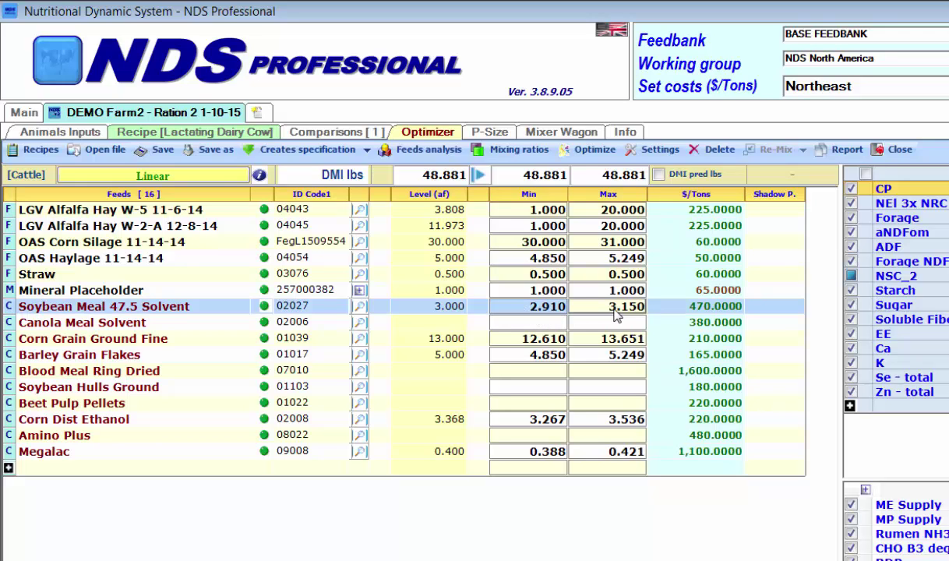
text(6)
key(Return)
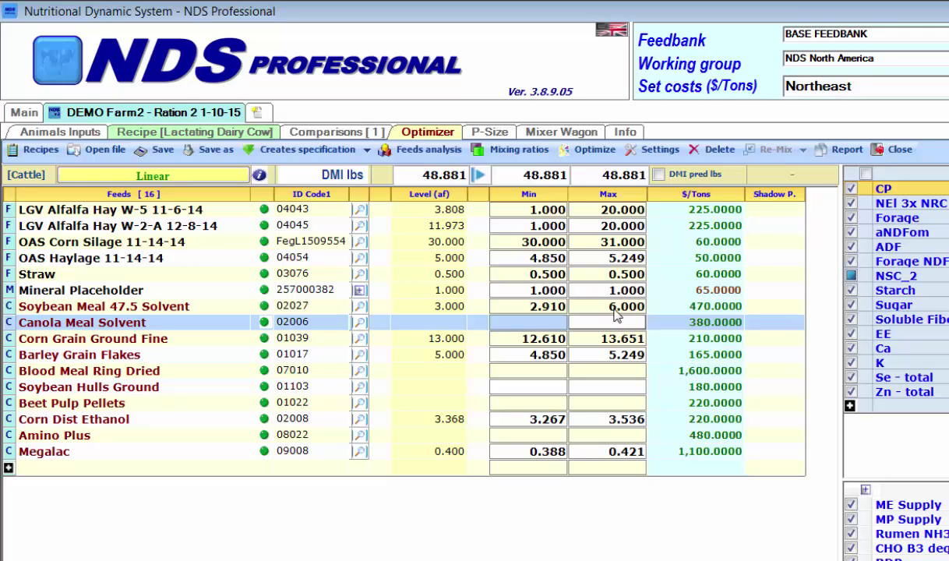
text(2)
key(Return)
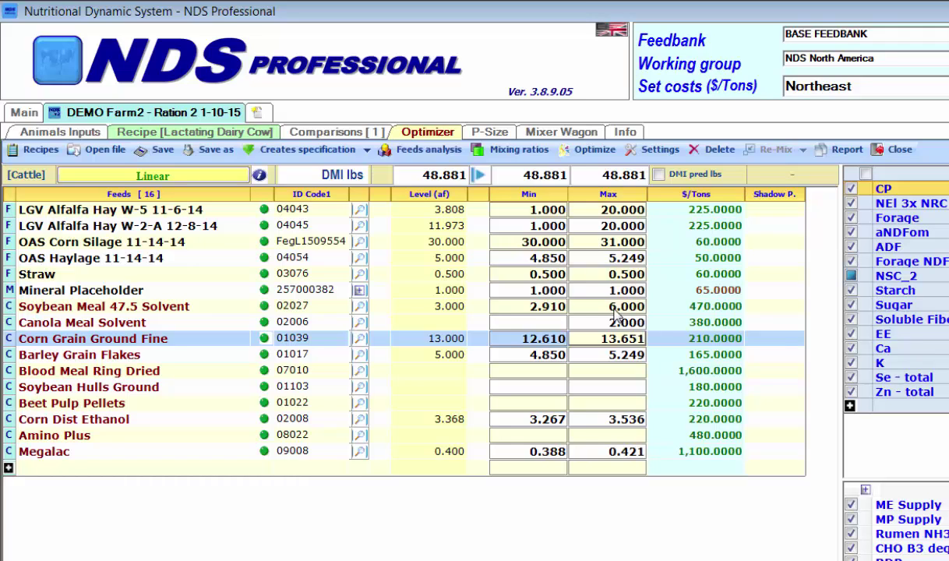
text(13)
key(Return)
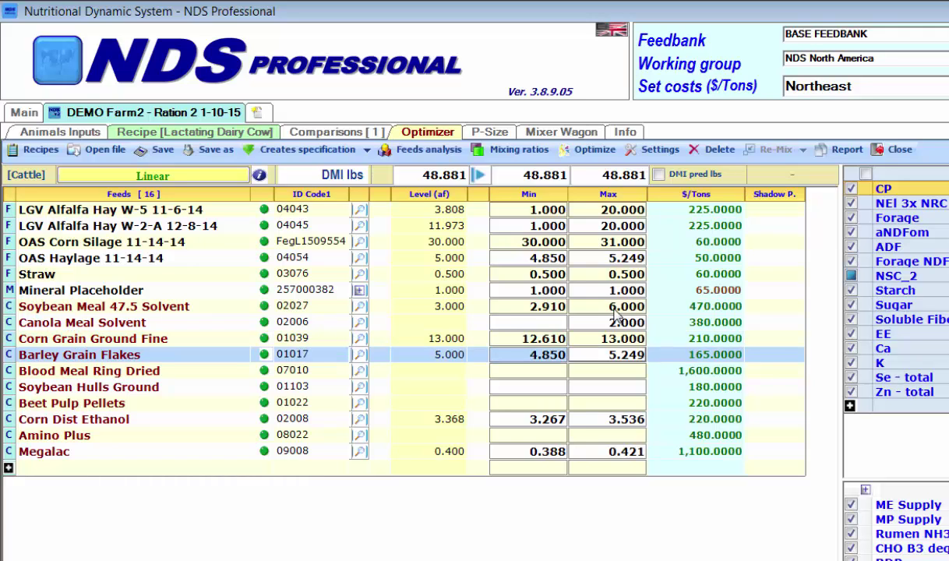
text(5)
key(Return)
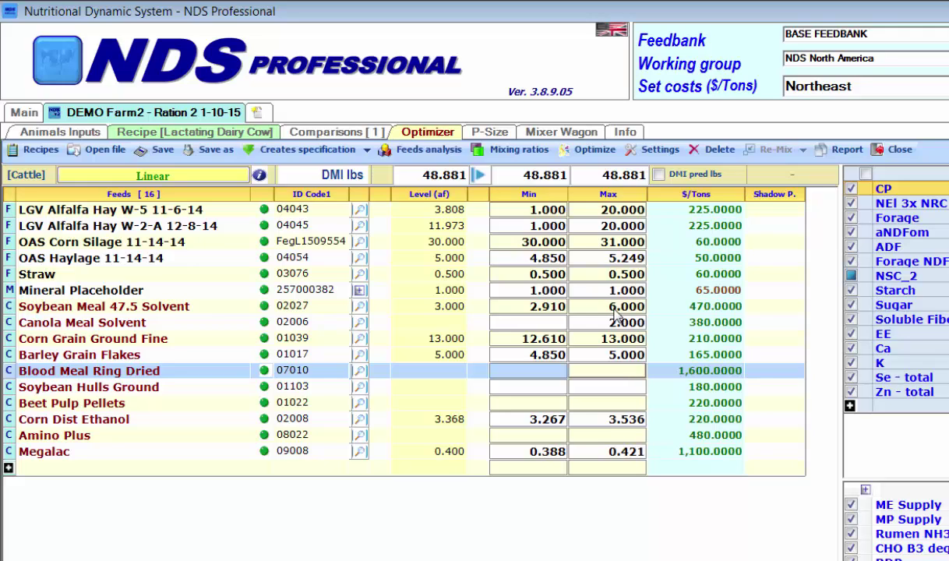
Exclude Blood Meal Ring Dried from the optimization
right_click(211, 373)
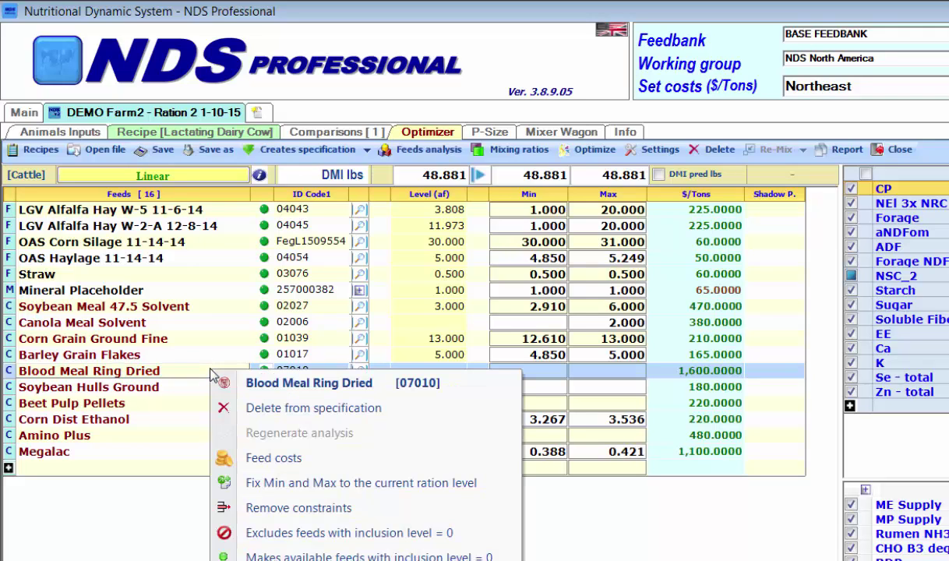
click(154, 488)
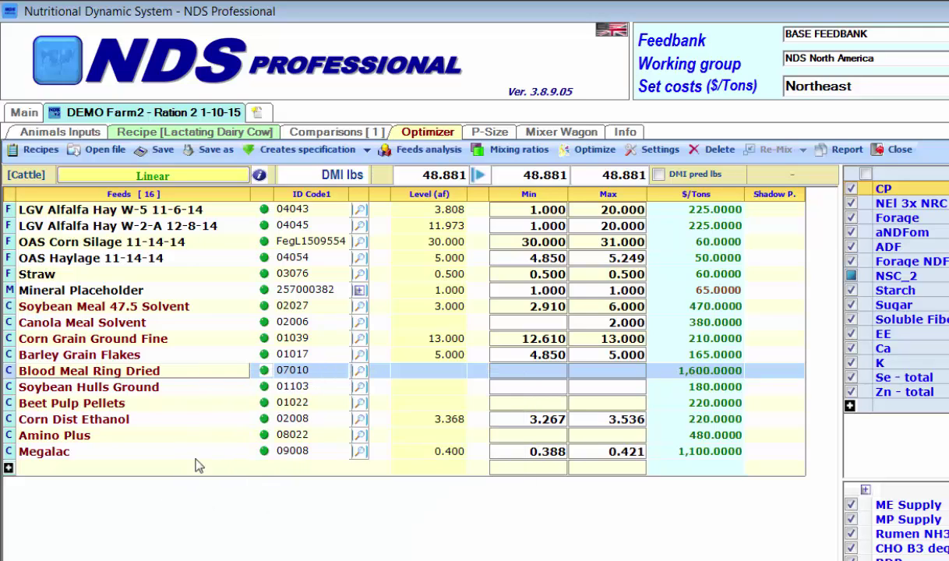
double_click(264, 372)
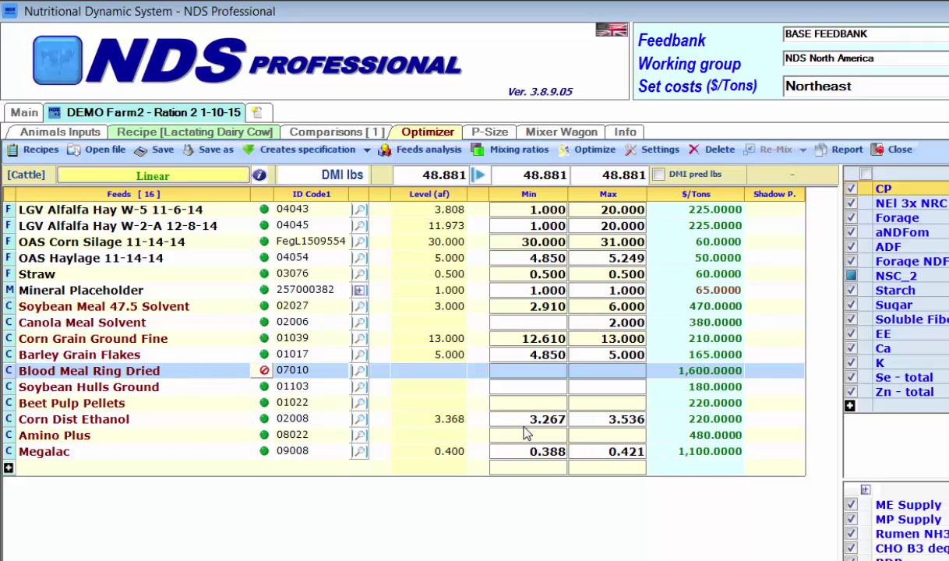
Set the maximums to 3 for Soybean Hulls Ground and 5 for Beet Pulp Pellets
click(519, 387)
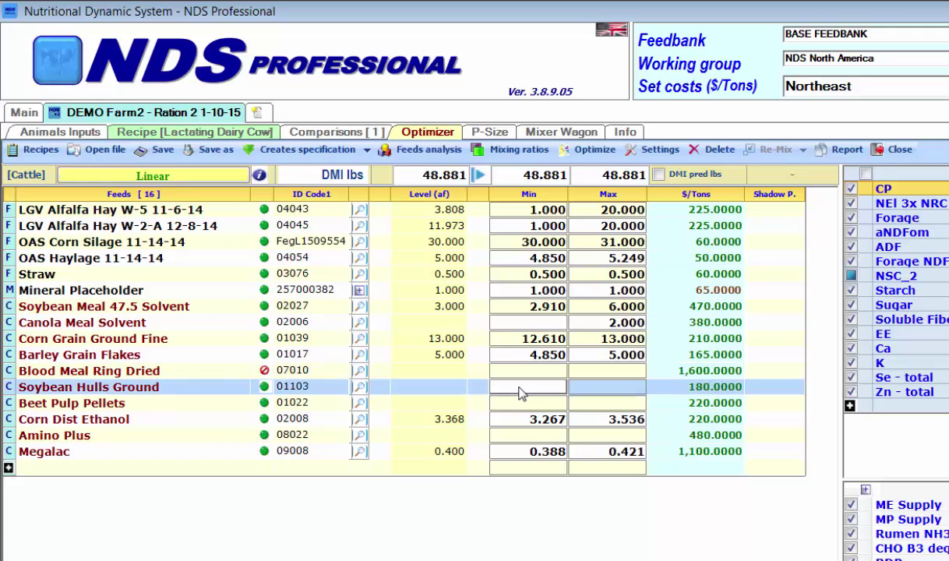
key(Tab)
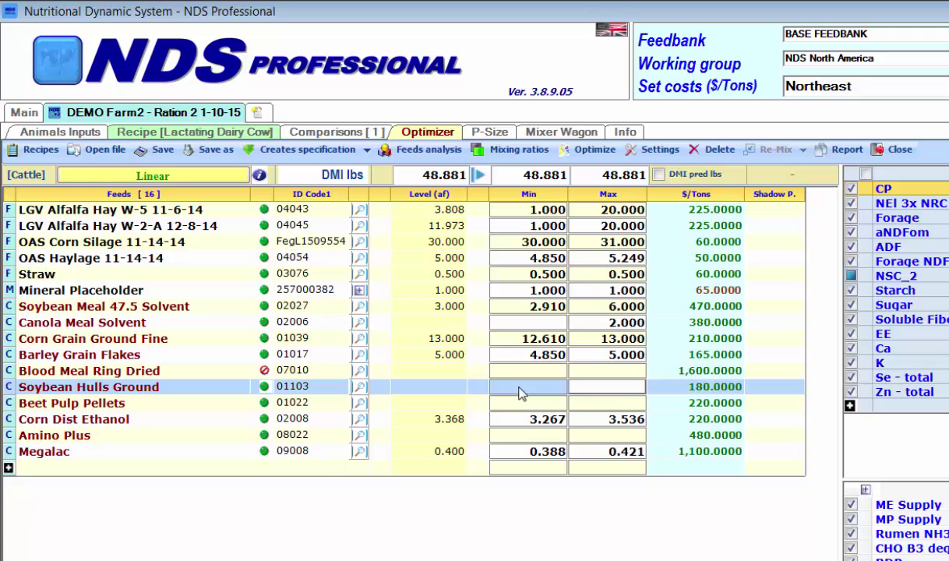
text(3)
key(Return)
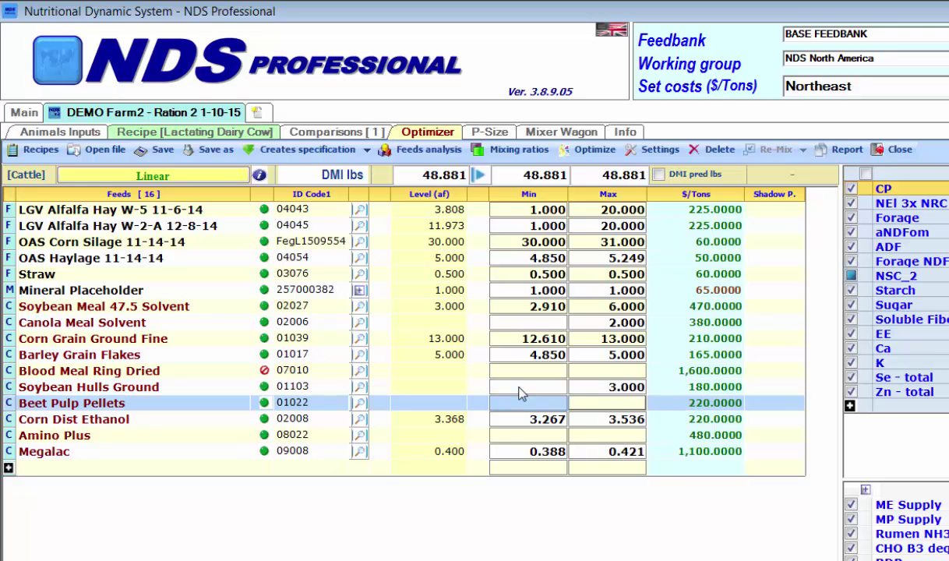
text(5)
key(Return)
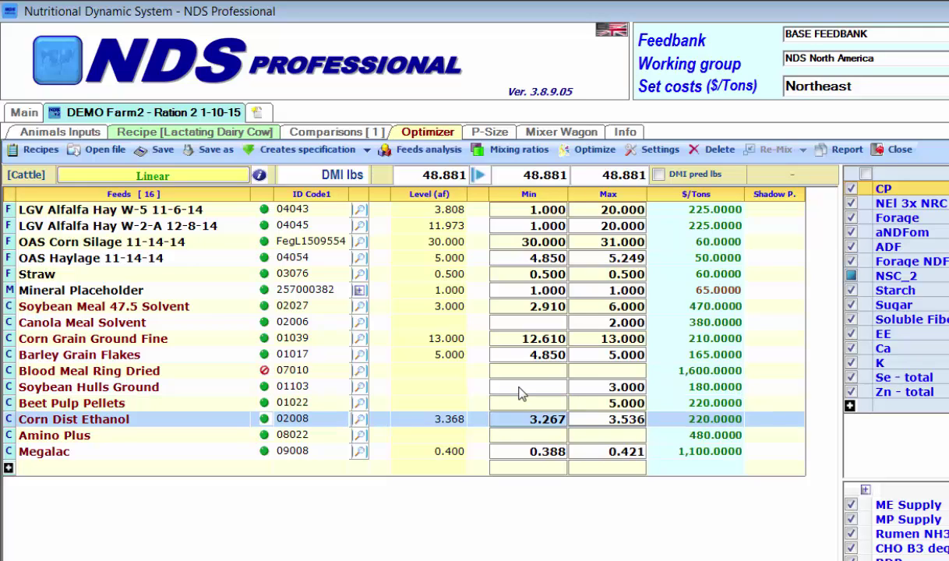
Set the Corn Dist Ethanol limits to a maximum of 5 and a minimum of 2.5
click(606, 421)
text(5)
key(Return)
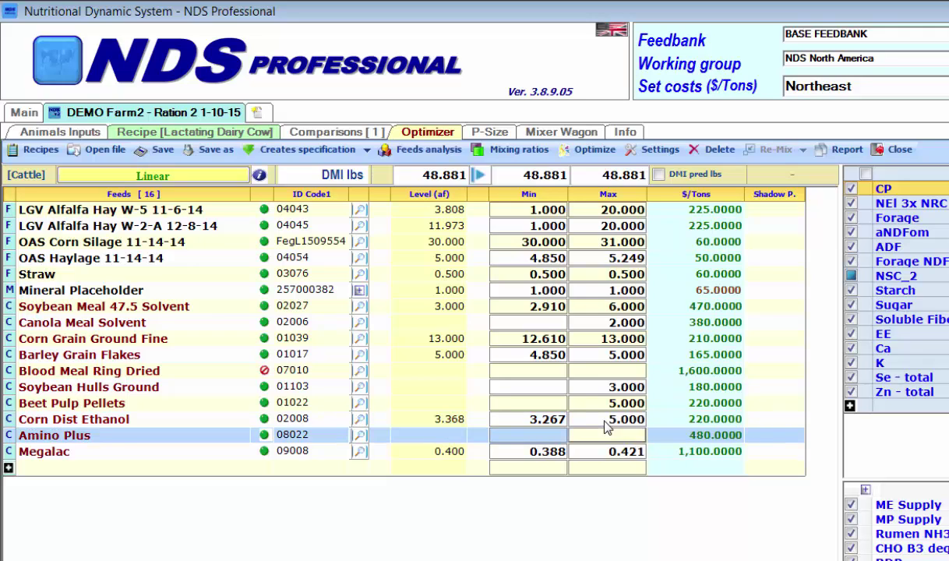
click(606, 421)
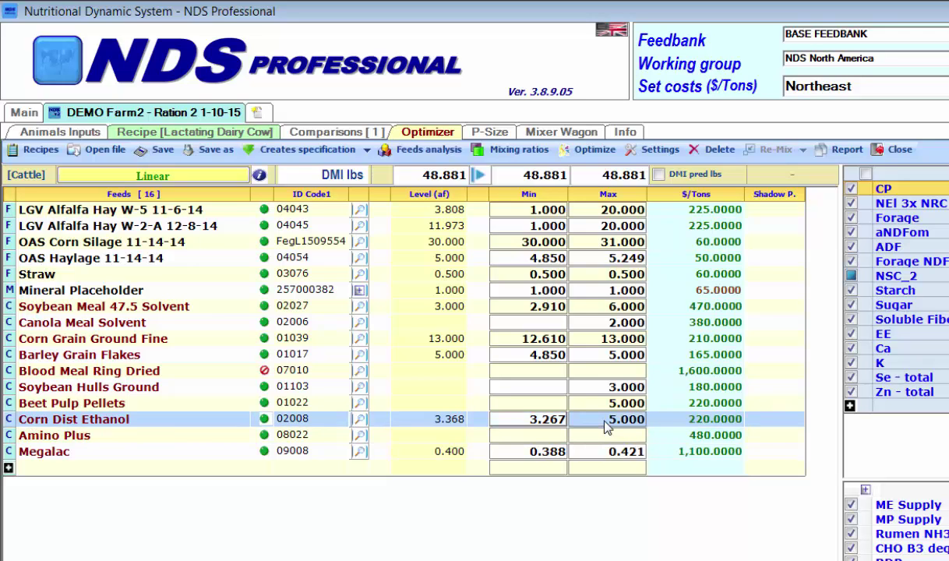
text(2.5)
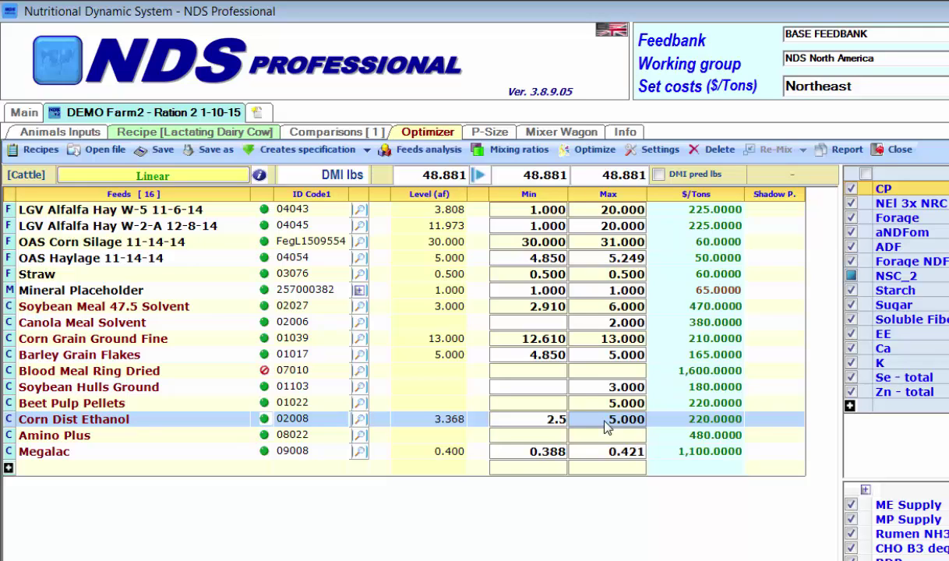
key(Return)
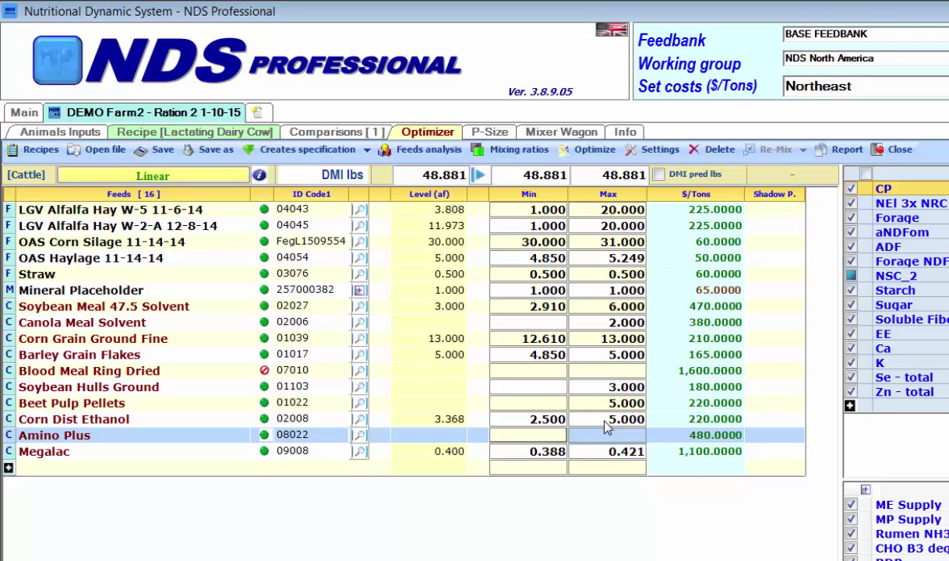
Set the maximum for Amino Plus to 5
key(Tab)
text(5)
key(Return)
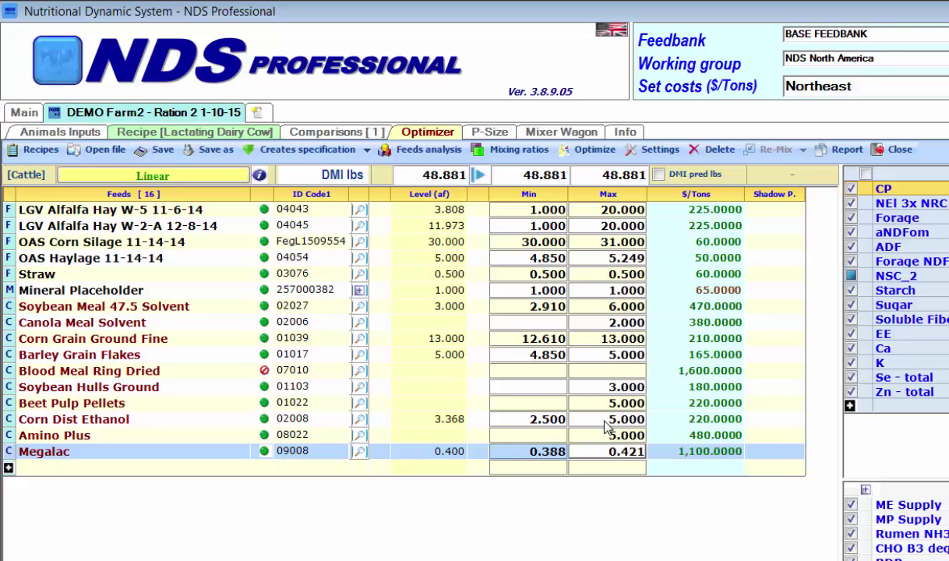
Set the Megalac limits to a minimum of 0.4 and a maximum of 0.65, and switch the ingredient constraints to D.M
click(524, 455)
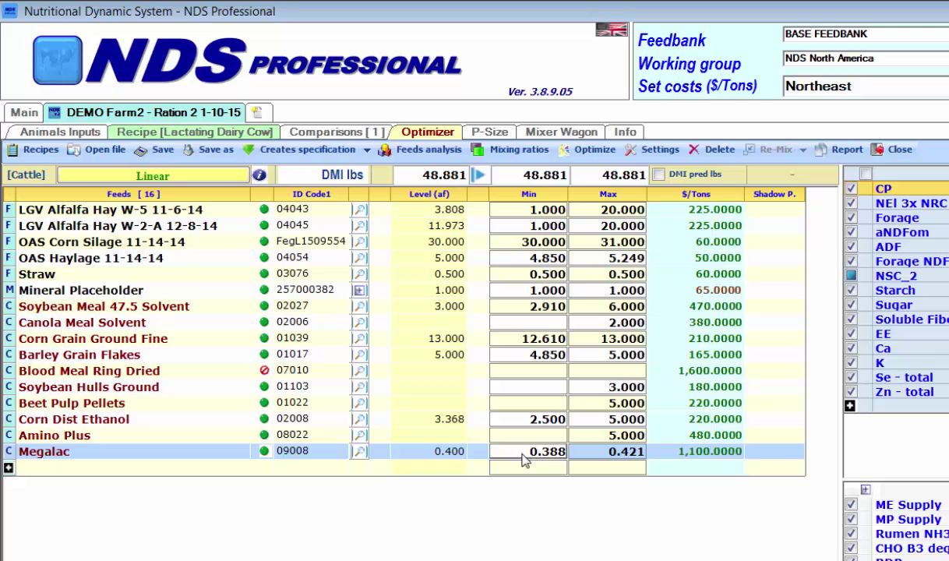
text(.4)
key(Return)
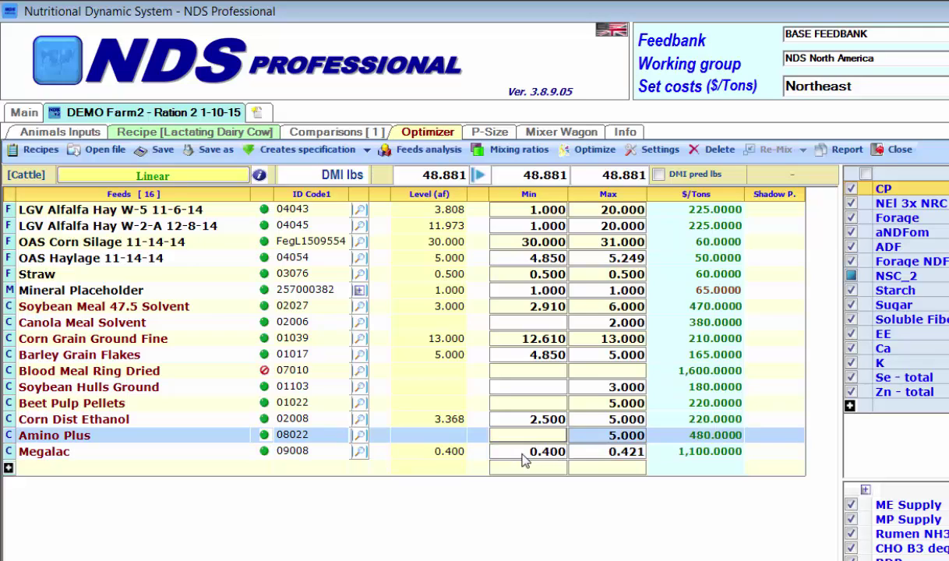
key(Tab)
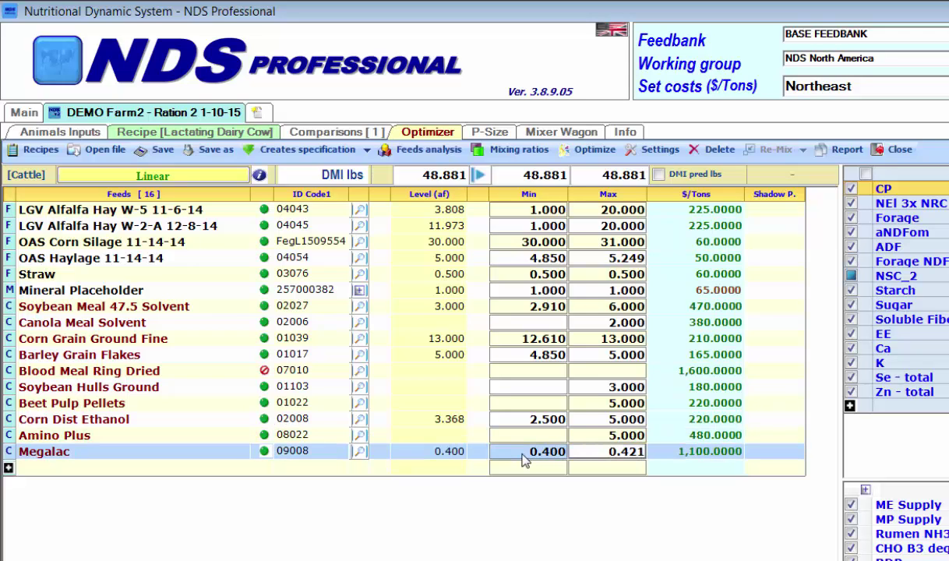
text(.65)
key(Up)
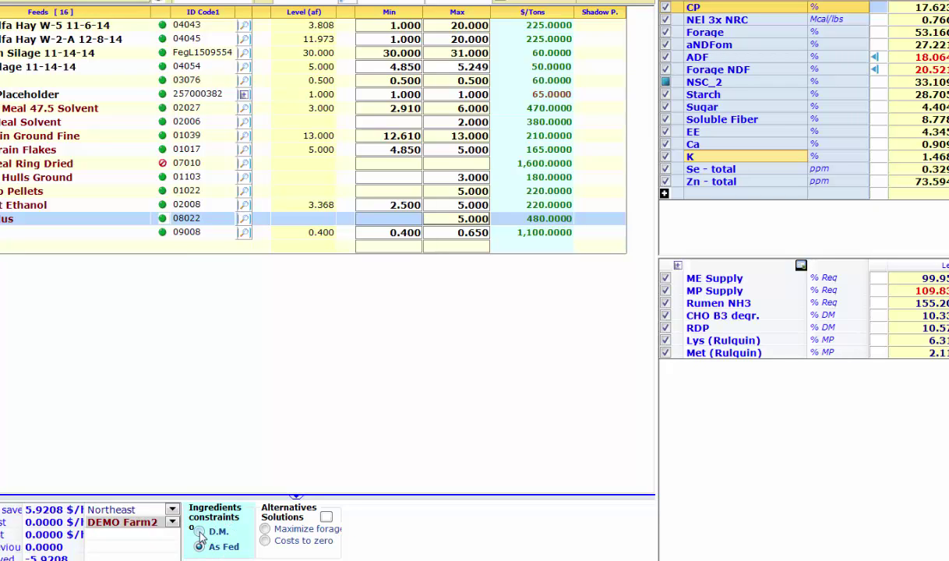
click(199, 532)
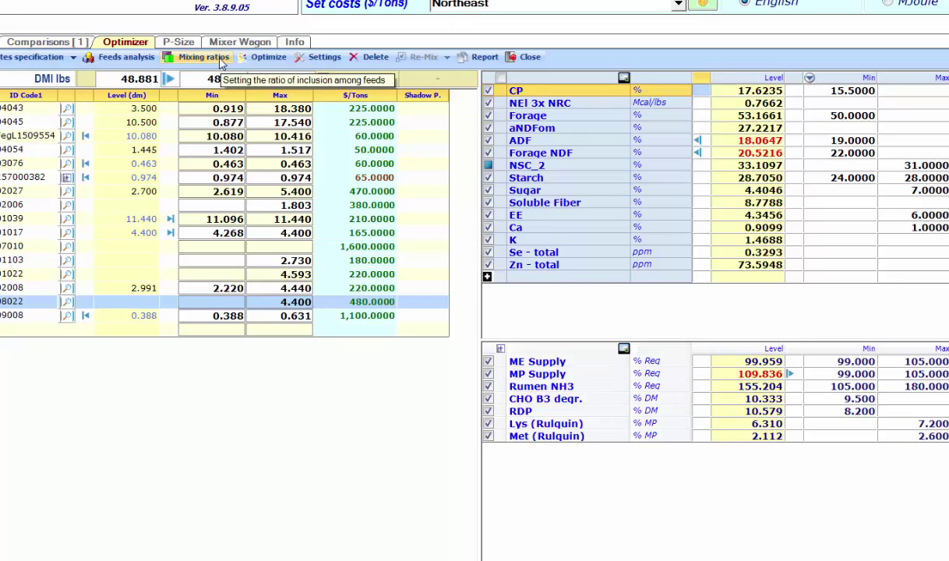
click(222, 62)
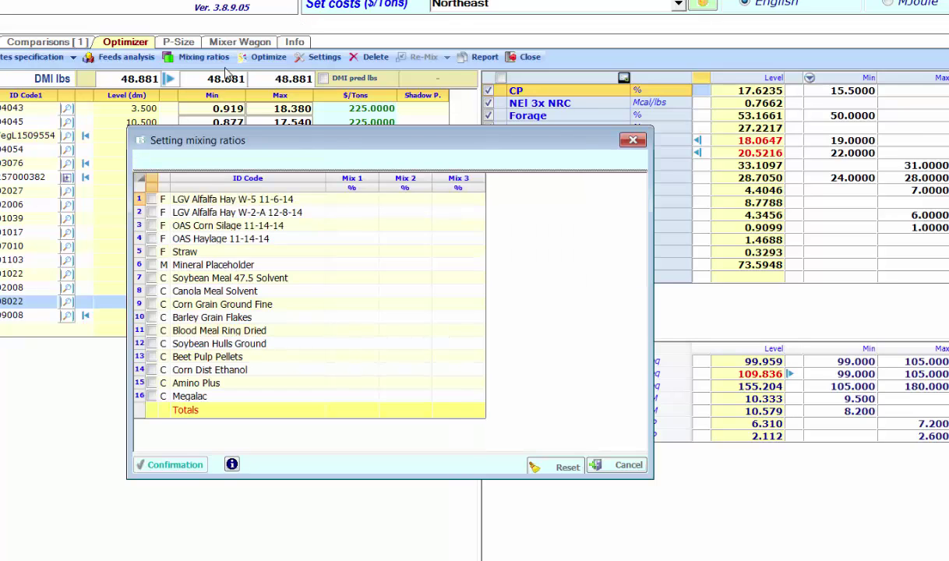
click(151, 200)
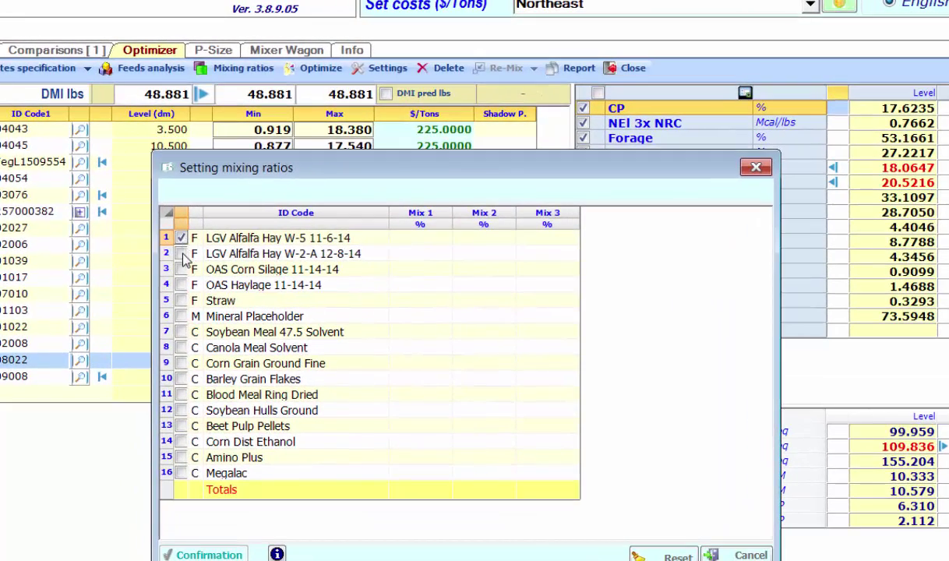
click(182, 255)
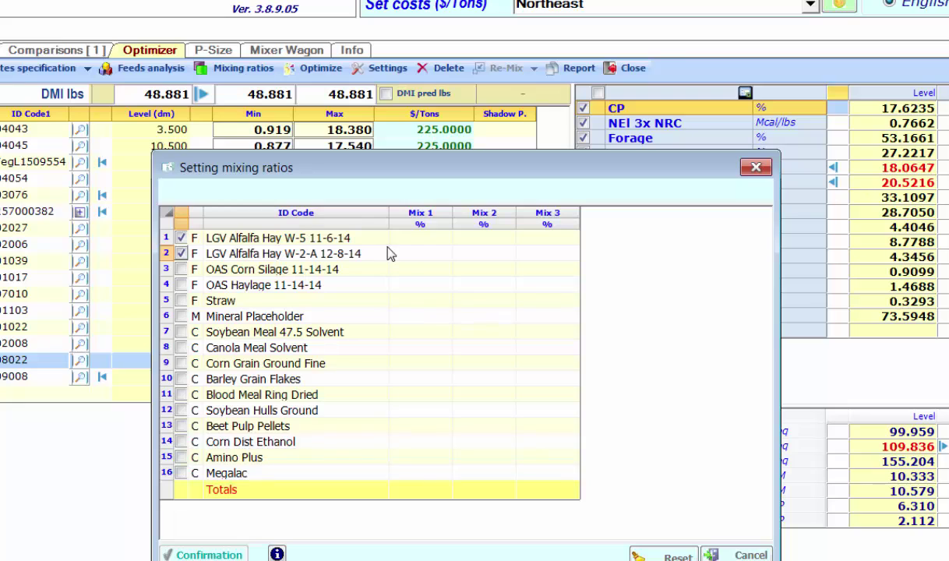
click(415, 242)
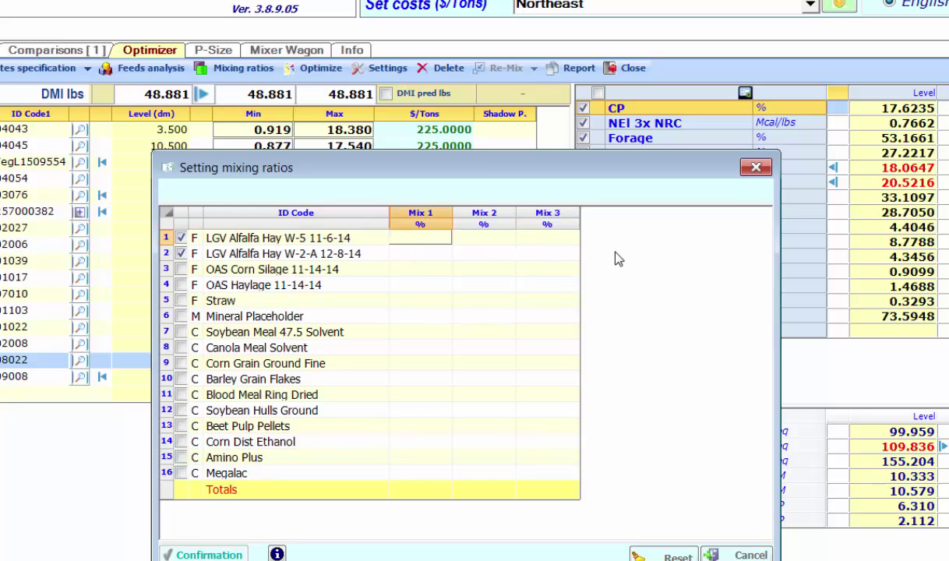
text(50)
key(Return)
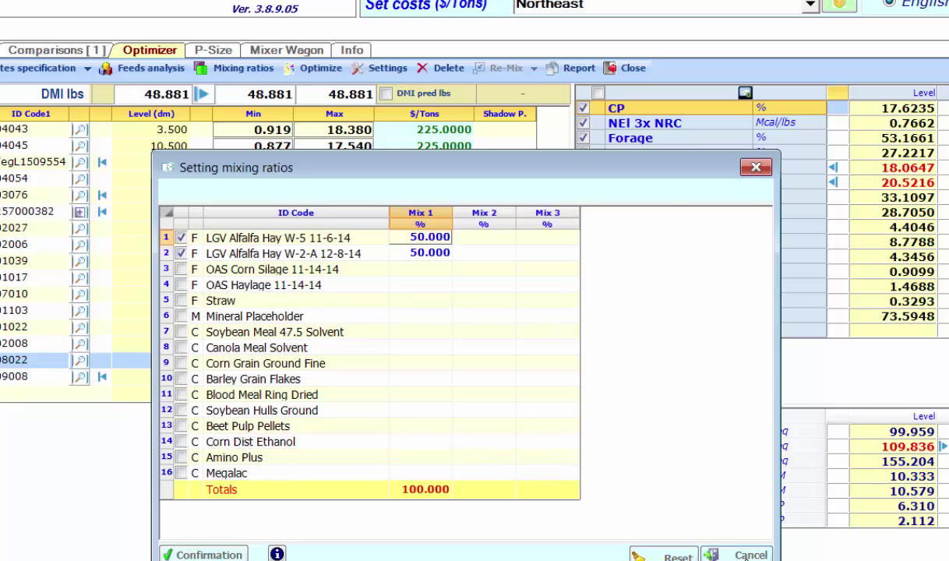
click(740, 554)
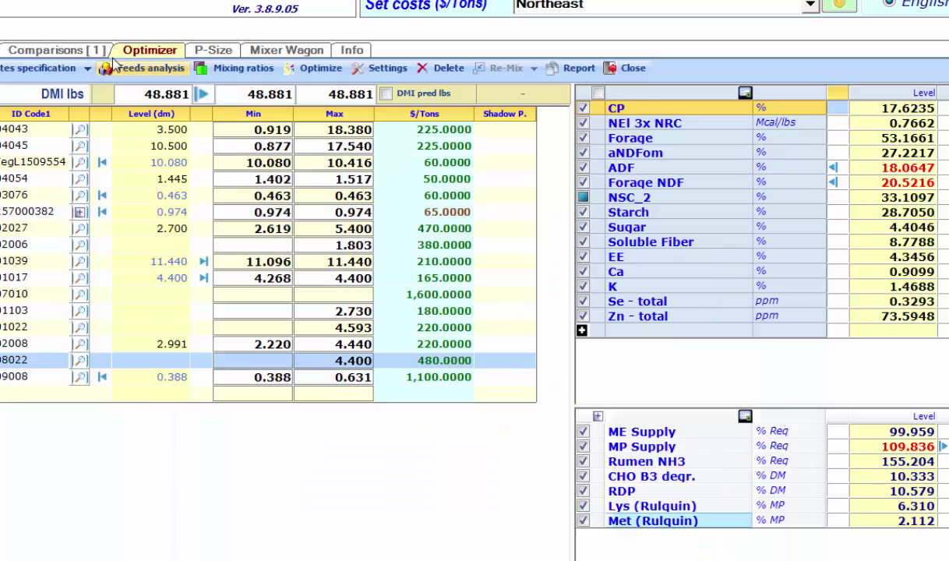
Include both LGV Alfalfa Hays and OAS Corn Silage in the mixing ratios, giving LGV Alfalfa Hay W-5 11-6-14 a 40% share of Mix 1
click(230, 70)
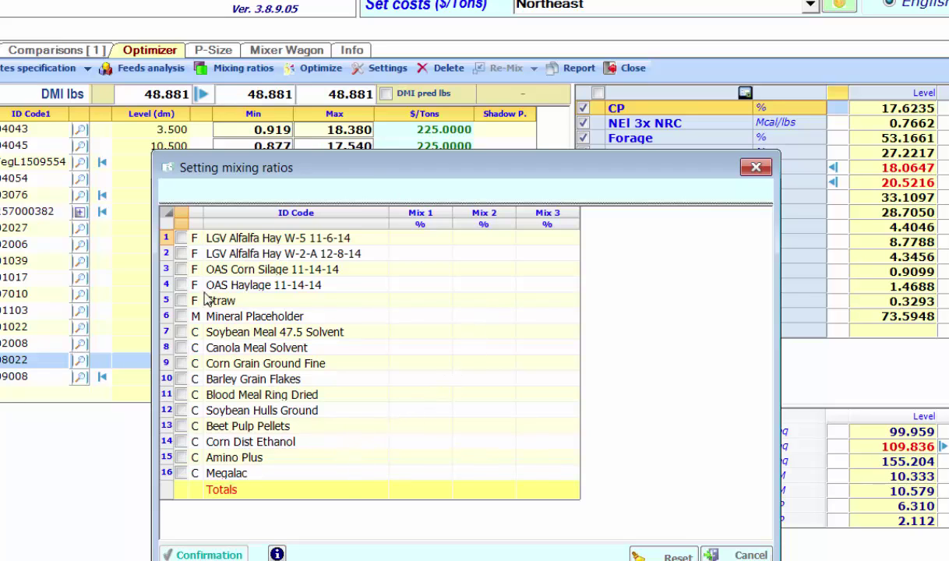
click(181, 238)
click(181, 254)
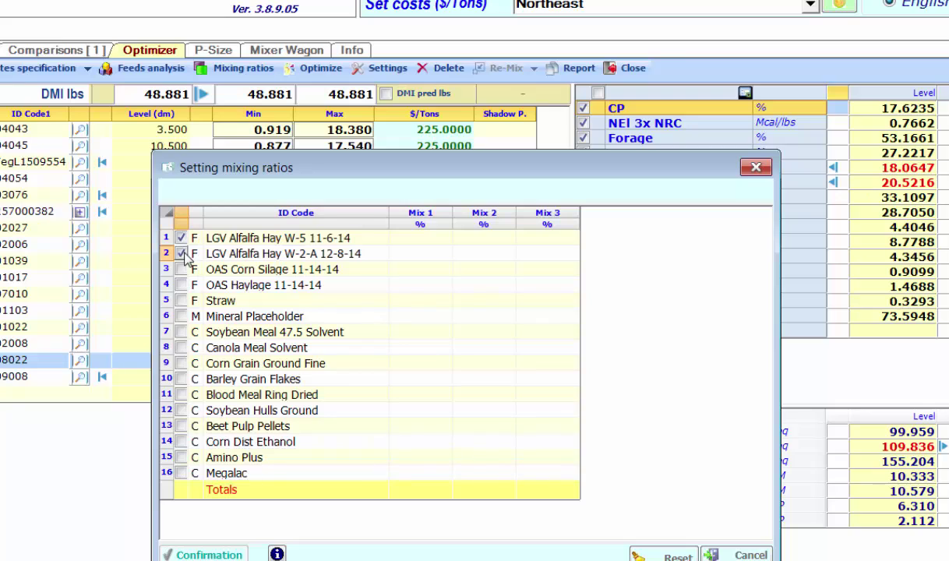
click(180, 271)
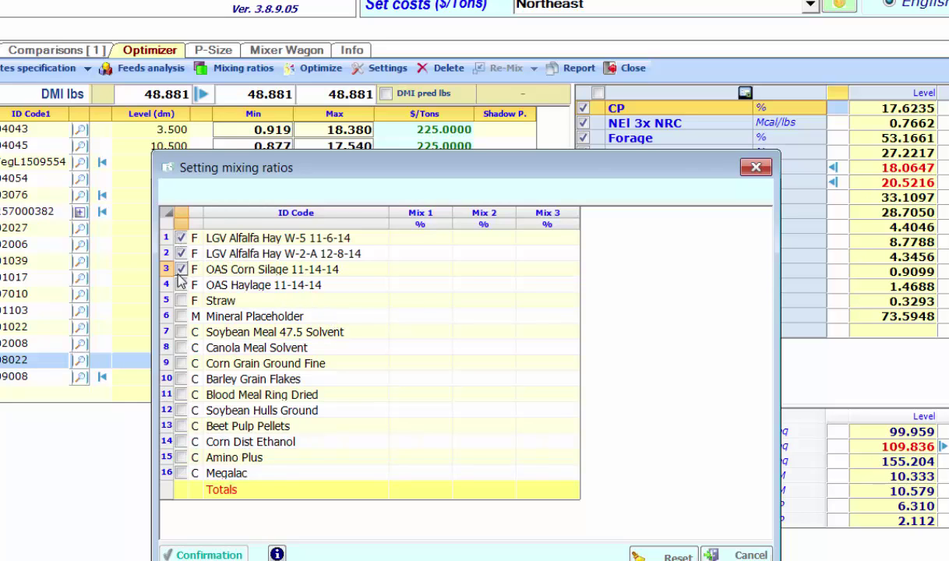
click(415, 244)
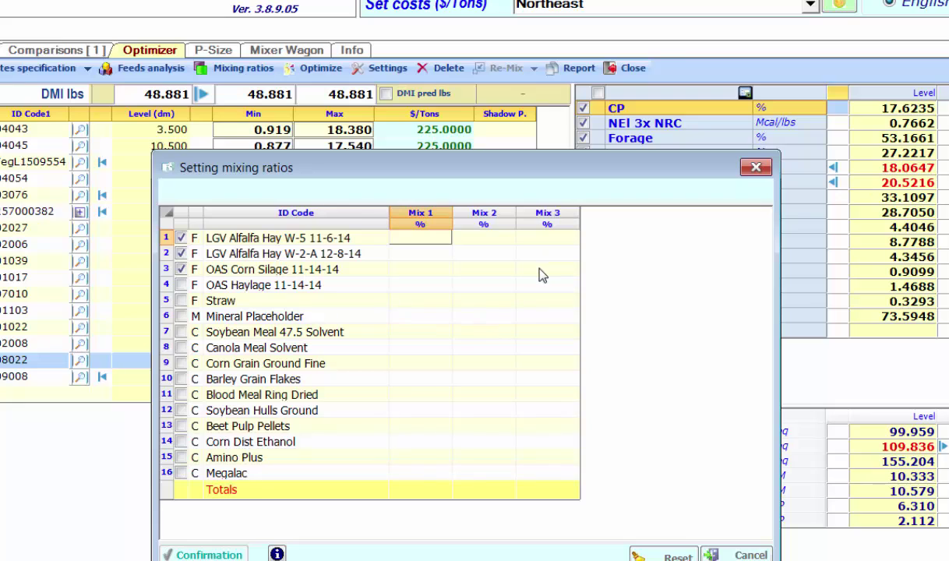
text(40)
key(Return)
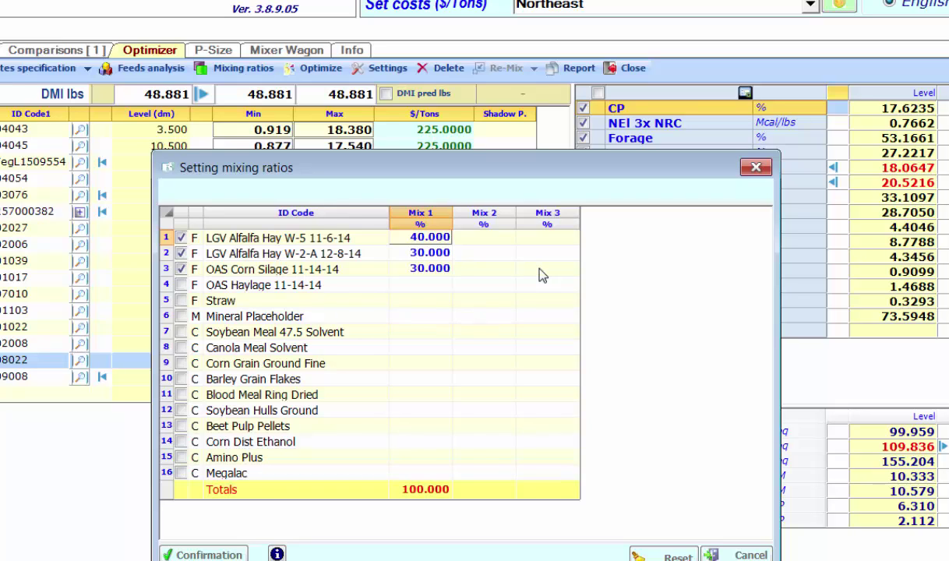
Set the Mix 1 shares to 40% for LGV Alfalfa Hay W-2-A 12-8-14 and 20% for OAS Corn Silage, and accept the ratios
key(Down)
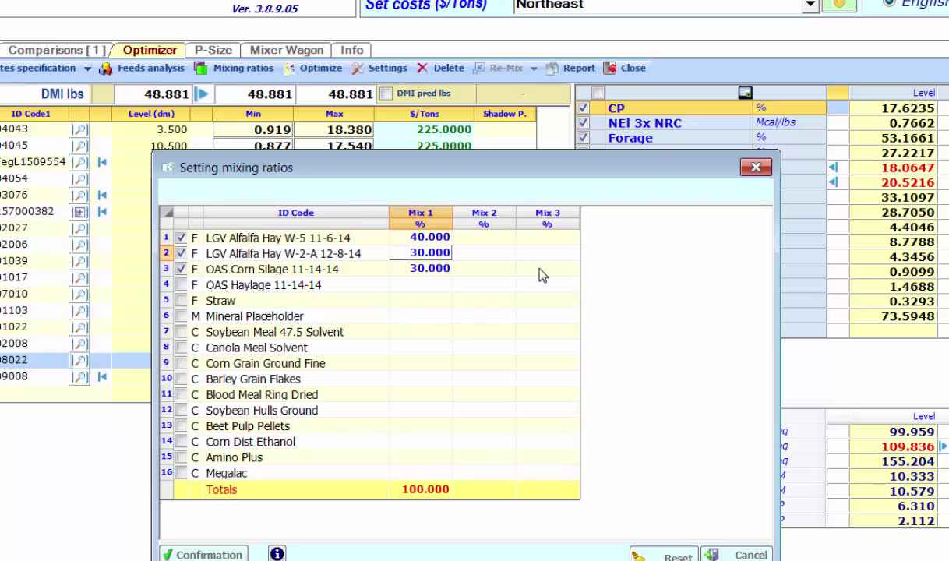
text(40)
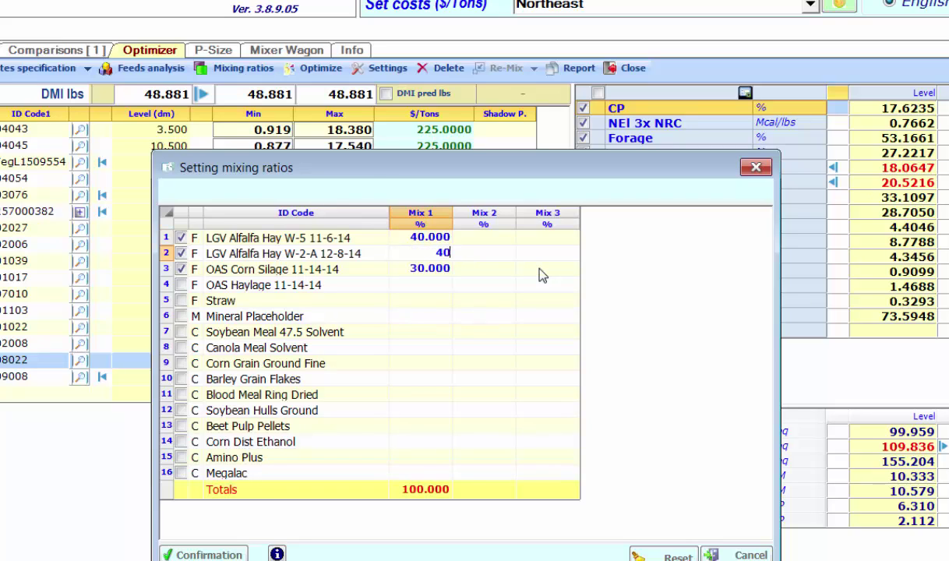
key(Return)
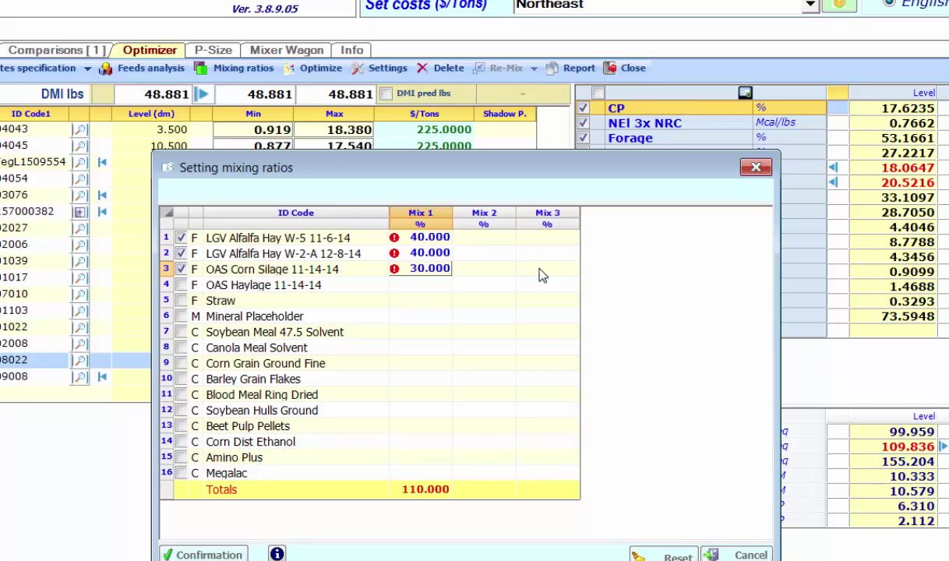
text(20)
key(Return)
click(209, 554)
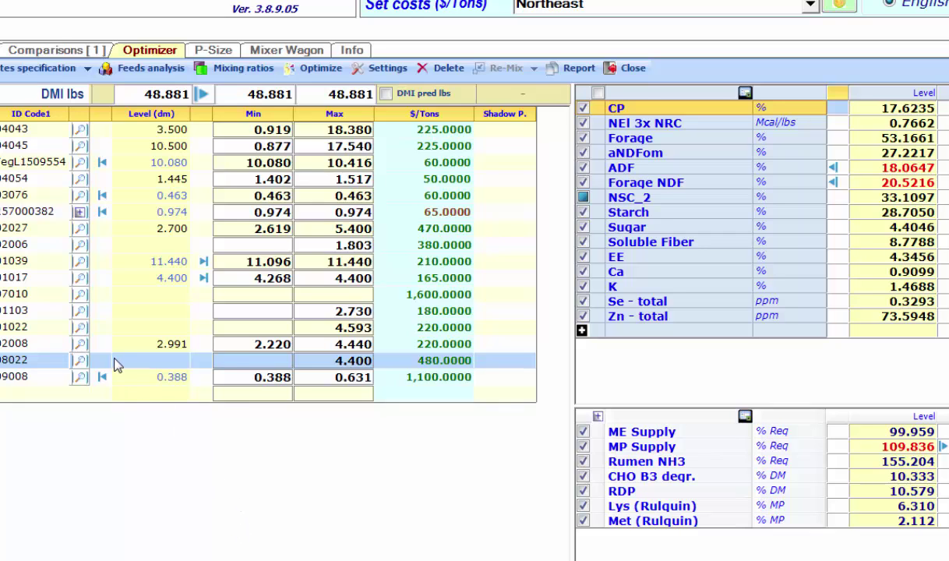
Remove OAS Corn Silage from Mix 1, set both LGV Alfalfa Hays to 50% each, and accept the mixing ratios
click(243, 69)
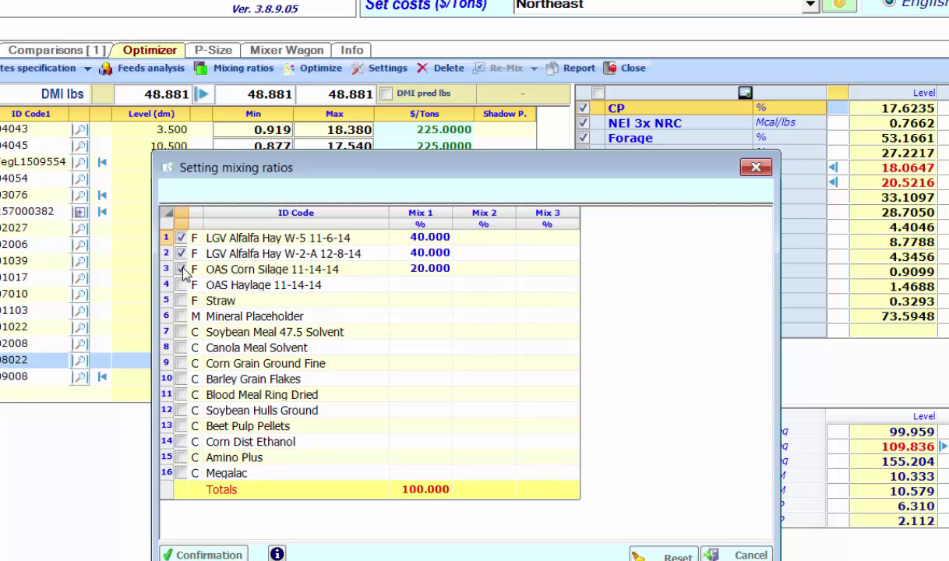
click(181, 269)
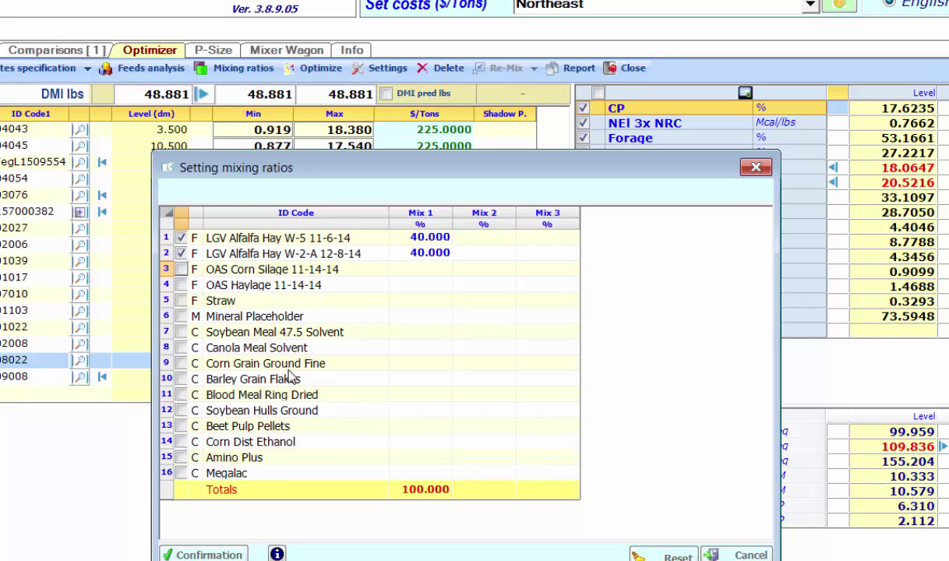
click(428, 243)
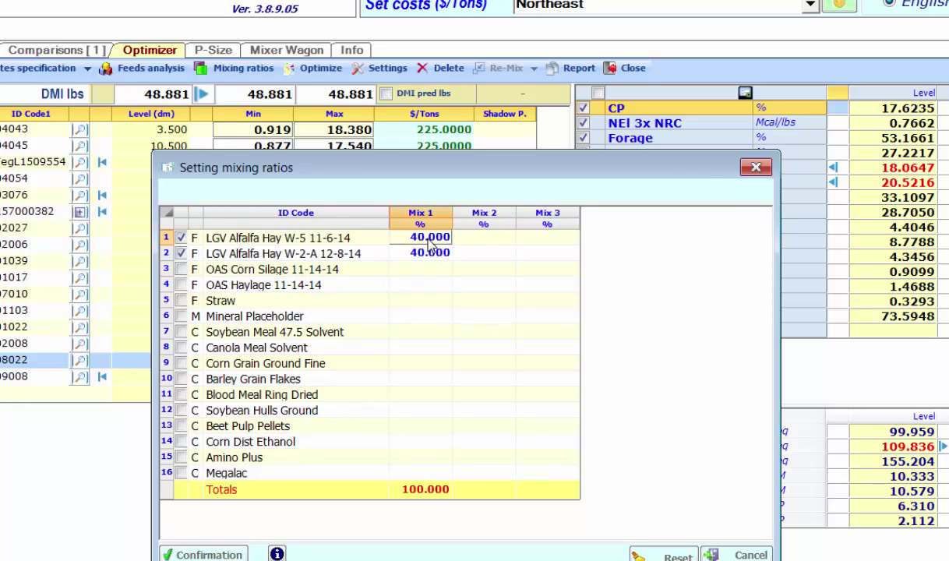
text(50)
key(Return)
key(Down)
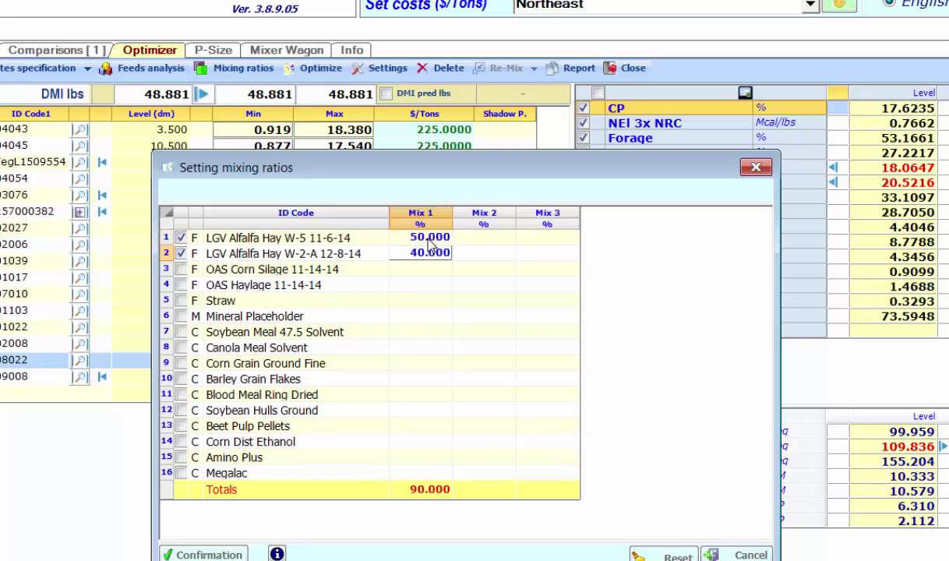
text(50)
key(Return)
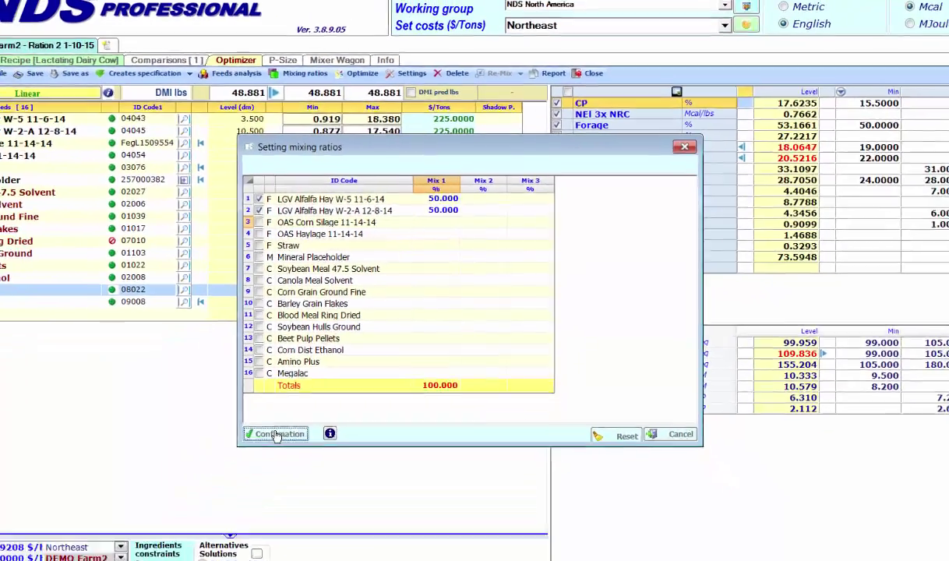
click(278, 435)
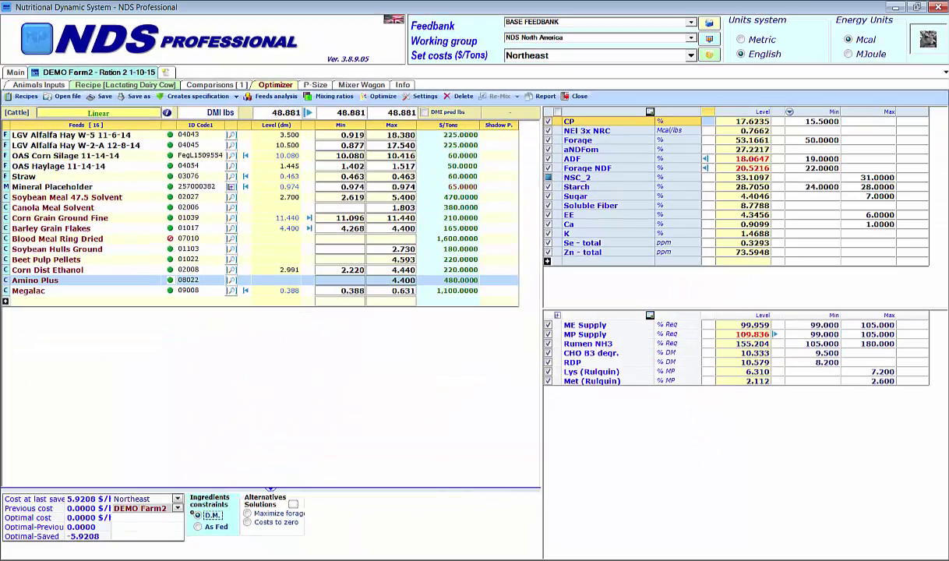
Set the CP maximum to 17.75% and the NEl 3x NRC minimum to 0.7662 Mcal/lbs
click(588, 325)
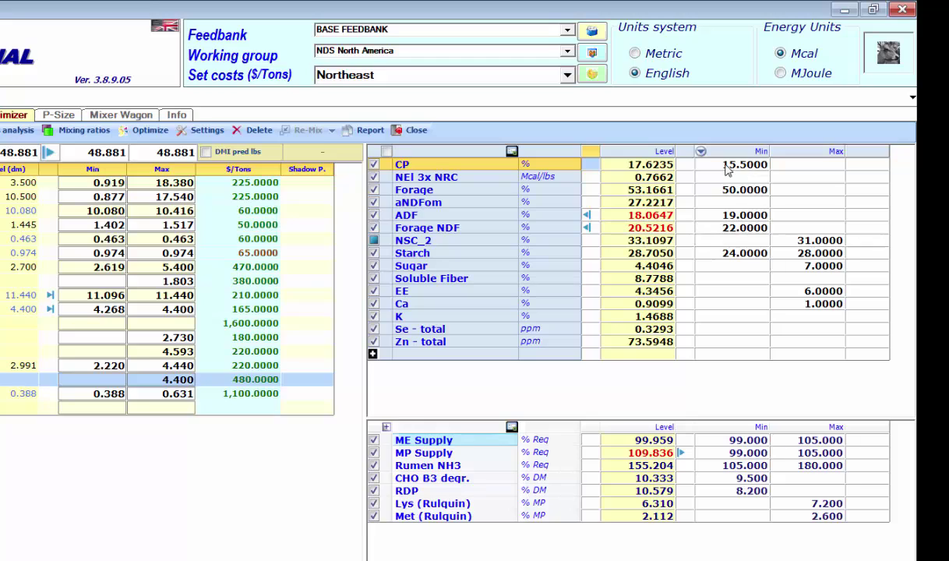
click(785, 168)
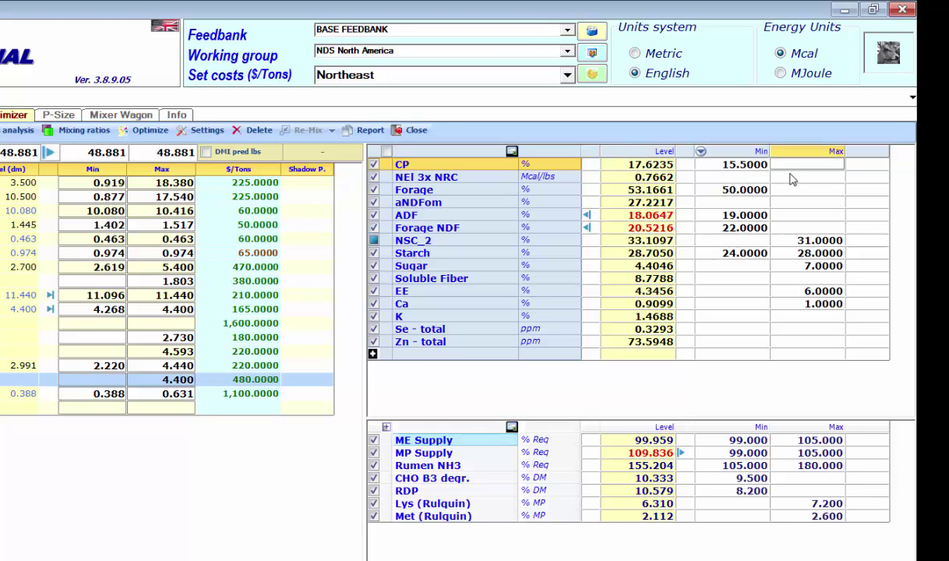
text(17.75)
key(Return)
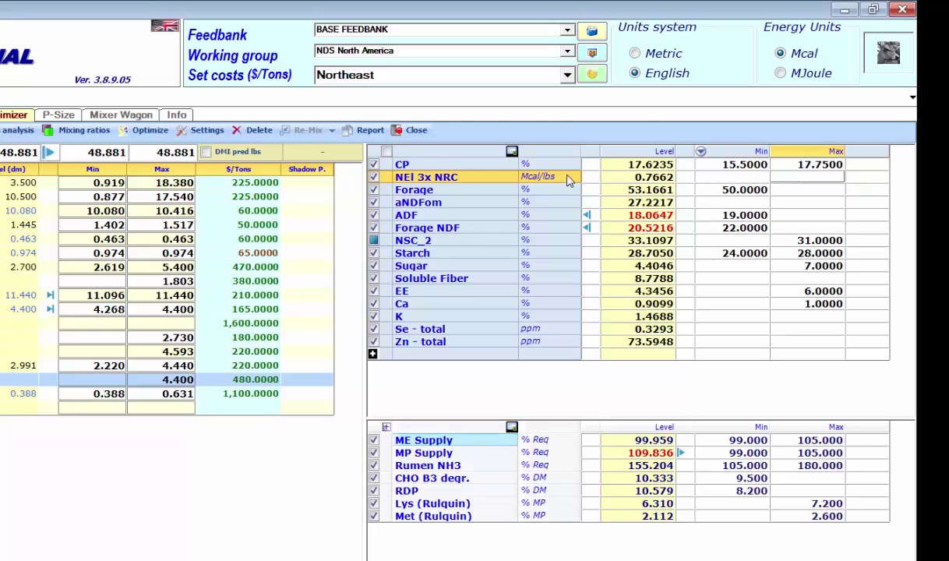
click(721, 180)
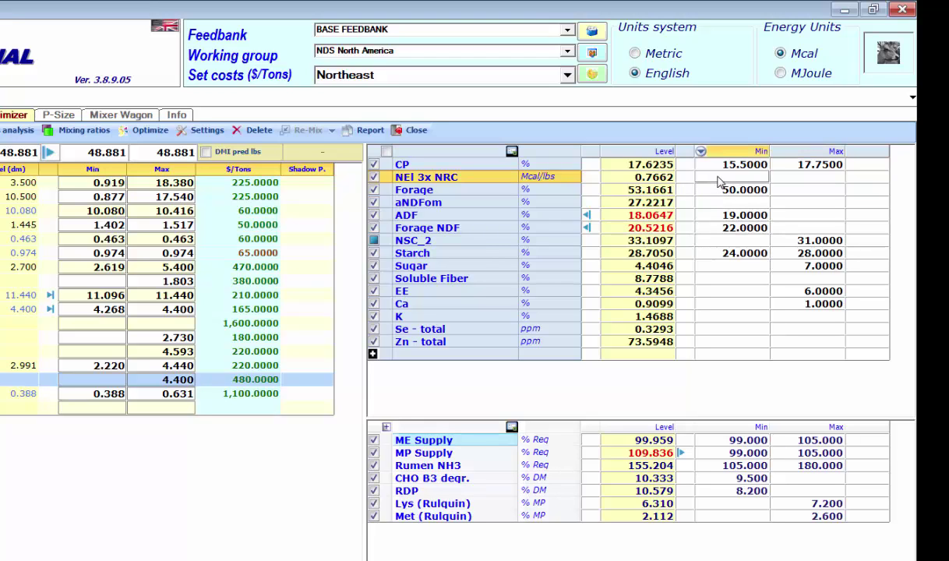
text(.7662)
key(Return)
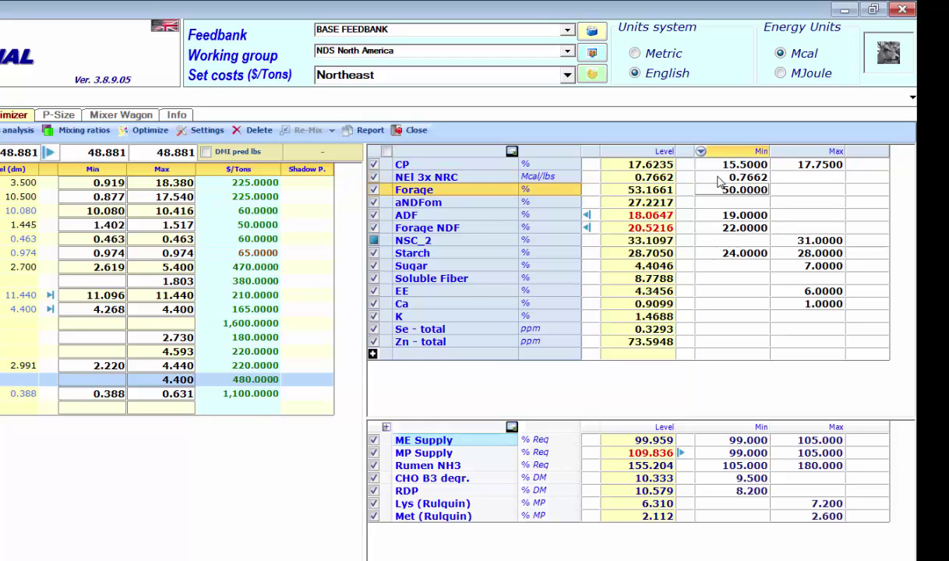
click(718, 178)
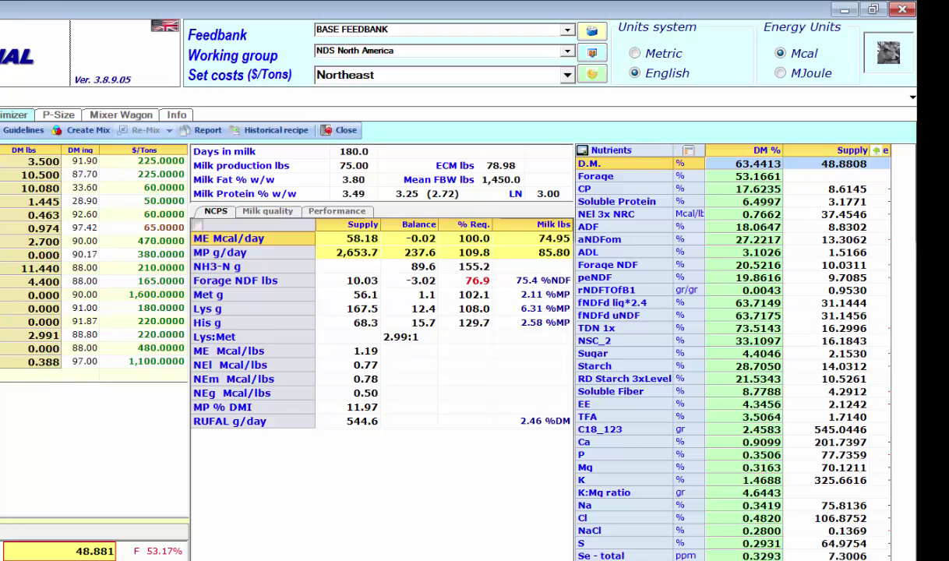
Return from the recipe to the Optimizer and review the Met (Rulquin) and Lys (Rulquin) constraints
click(14, 114)
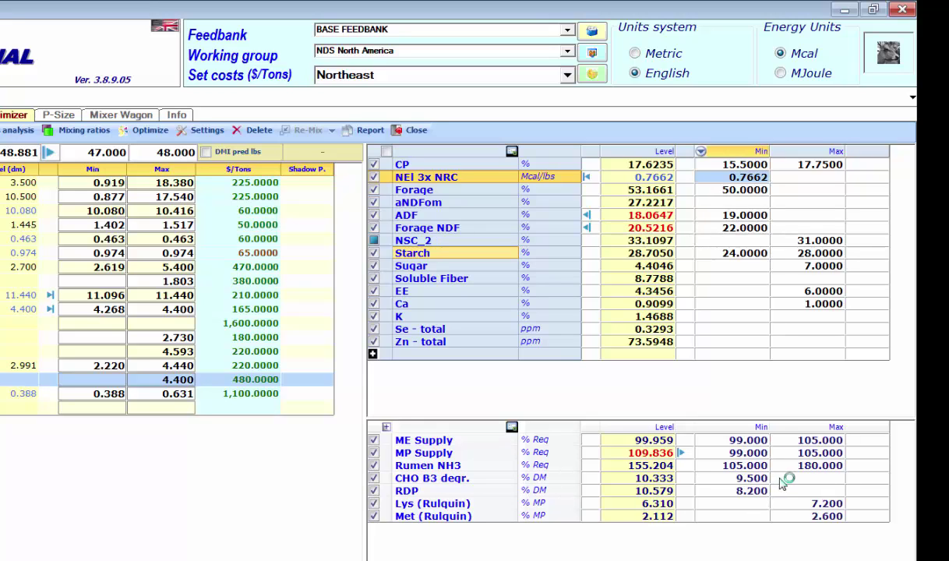
click(472, 515)
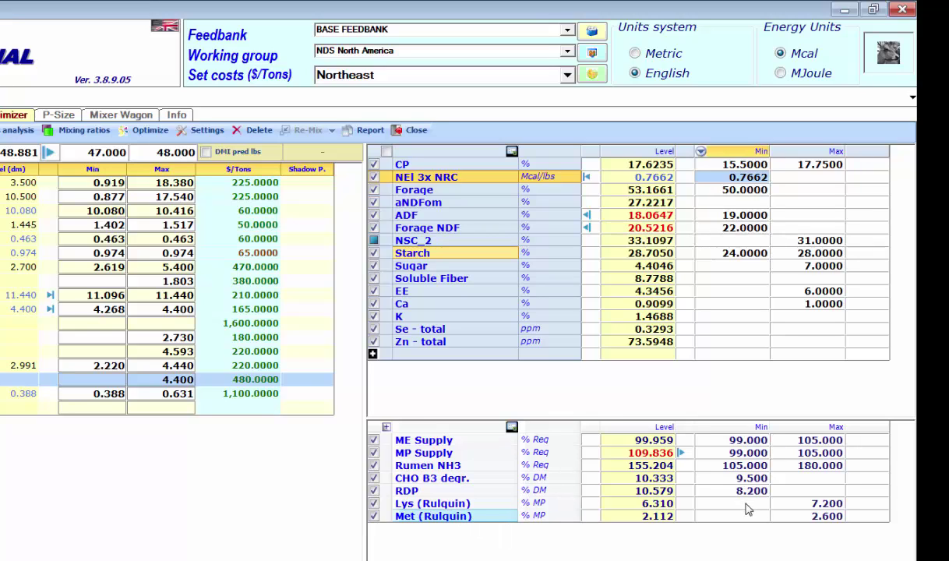
click(449, 502)
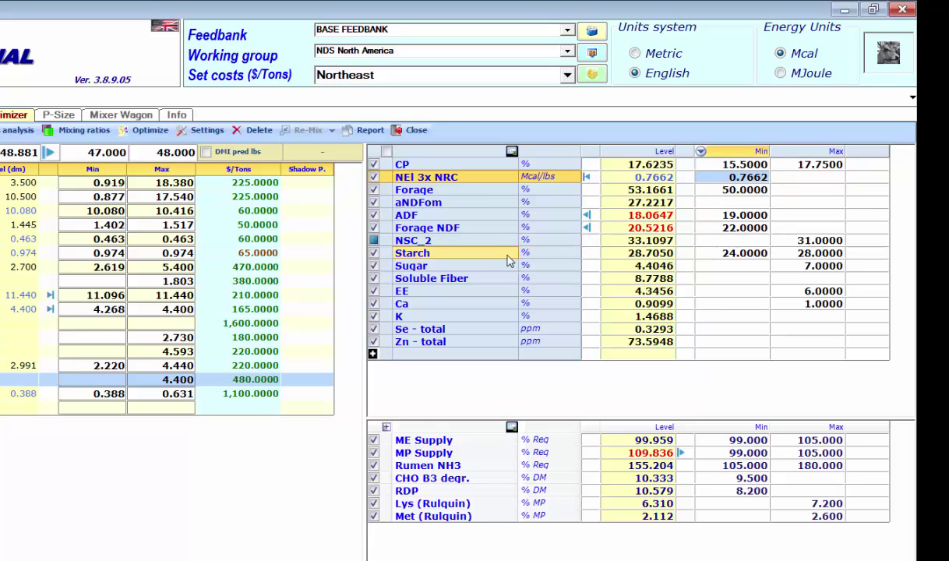
Set the Starch maximum to 26% and try to optimize the ration
click(818, 257)
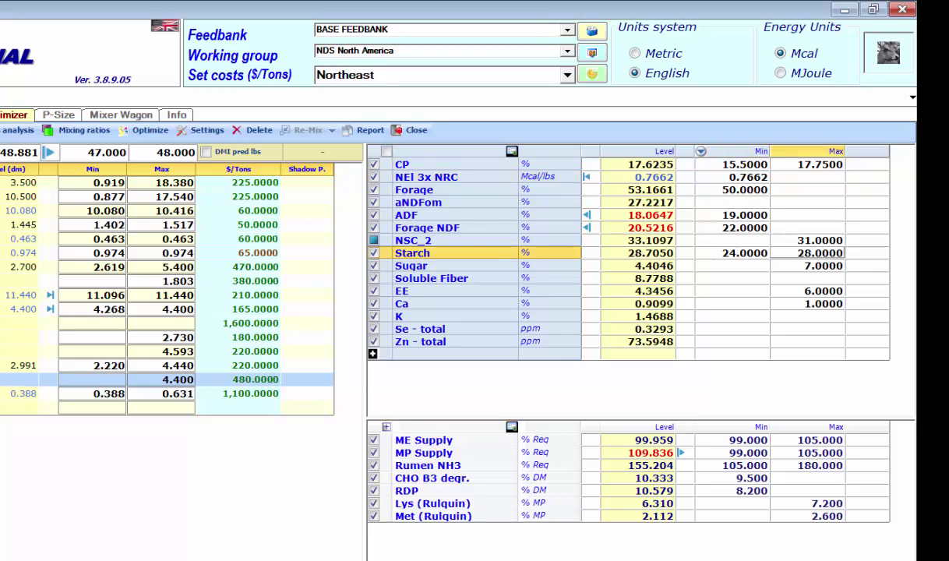
text(26)
key(Return)
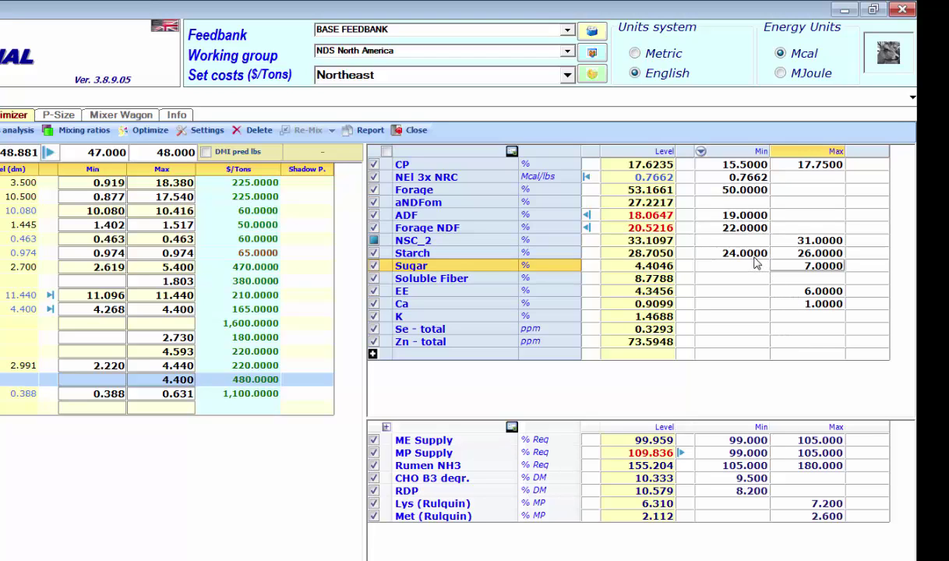
click(151, 133)
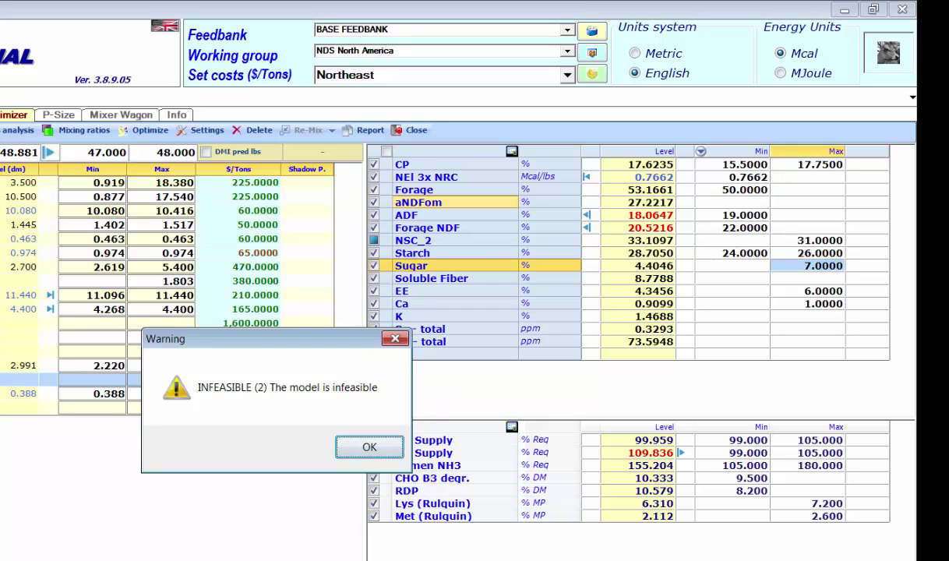
click(370, 447)
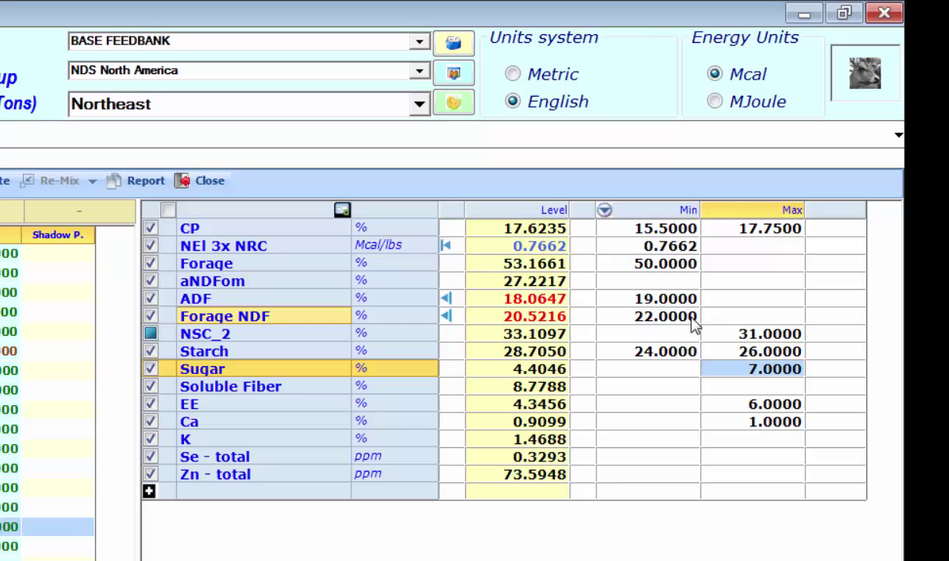
Set the nutrient minimums to 18% for ADF and 20.5% for Forage NDF
click(641, 299)
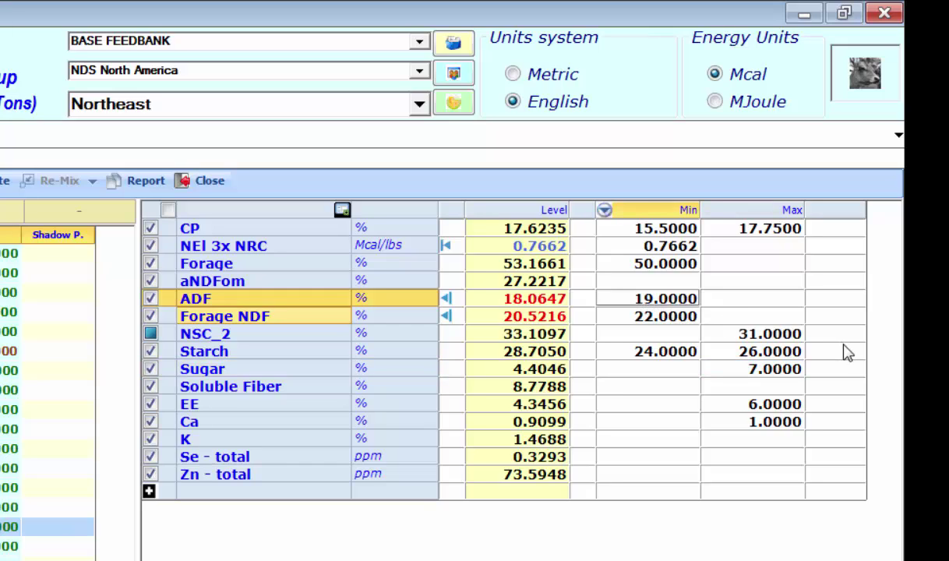
text(8)
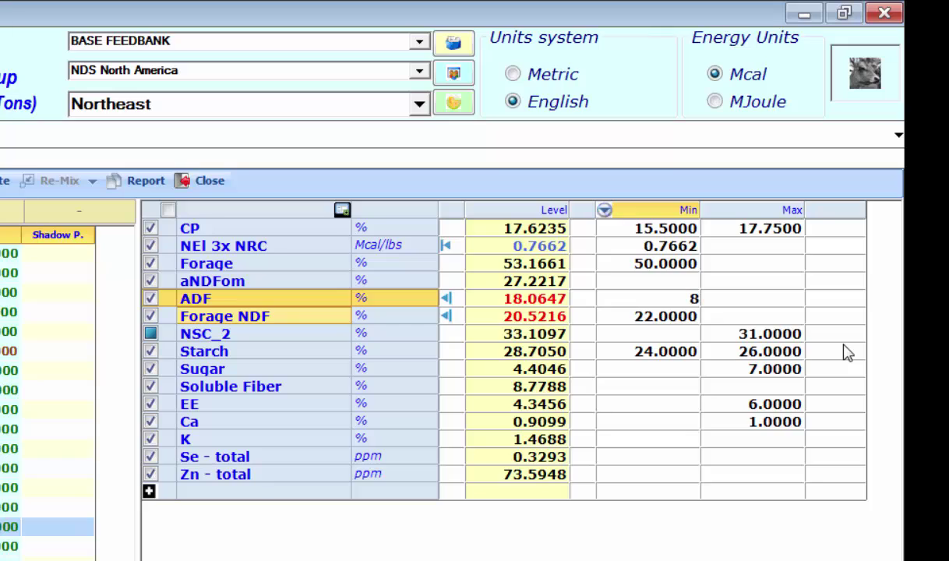
key(Return)
key(Up)
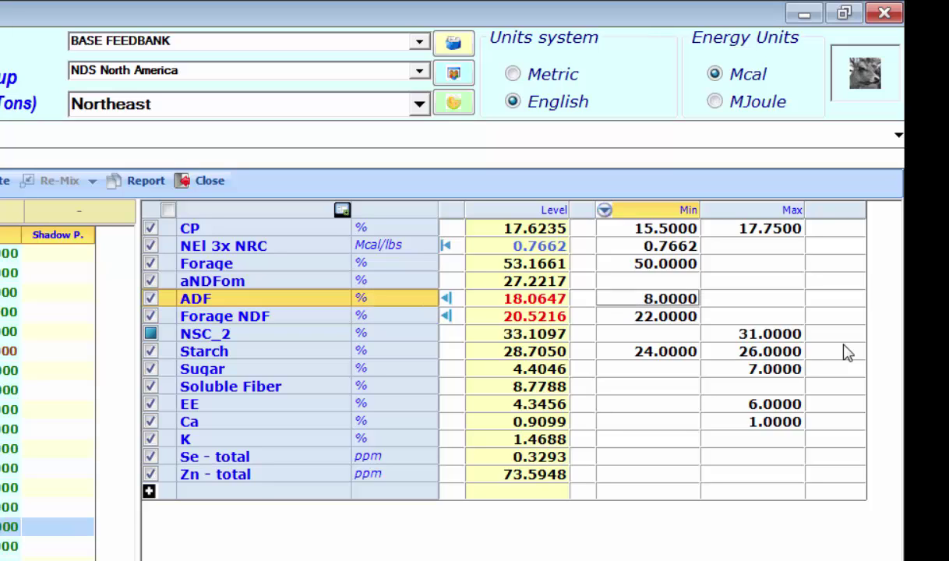
text(18)
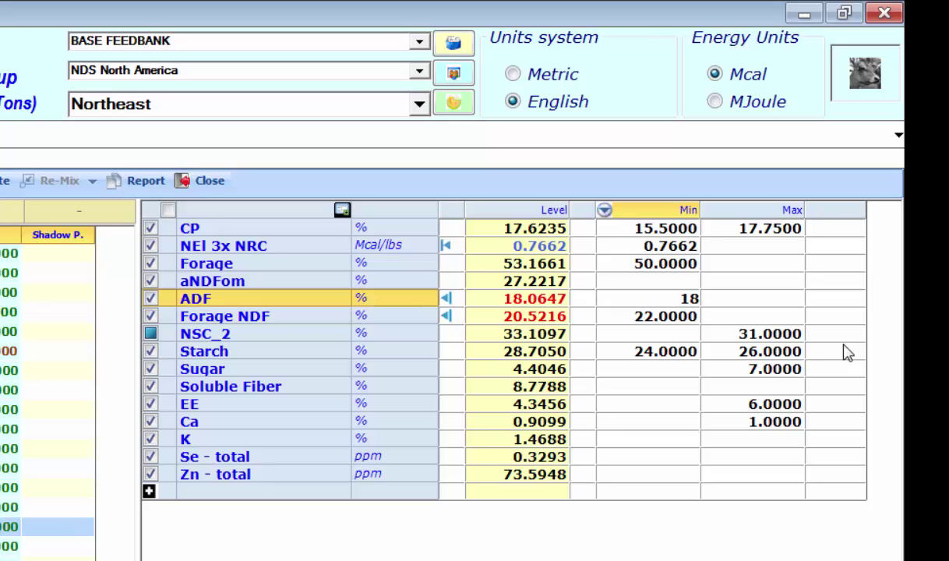
key(Return)
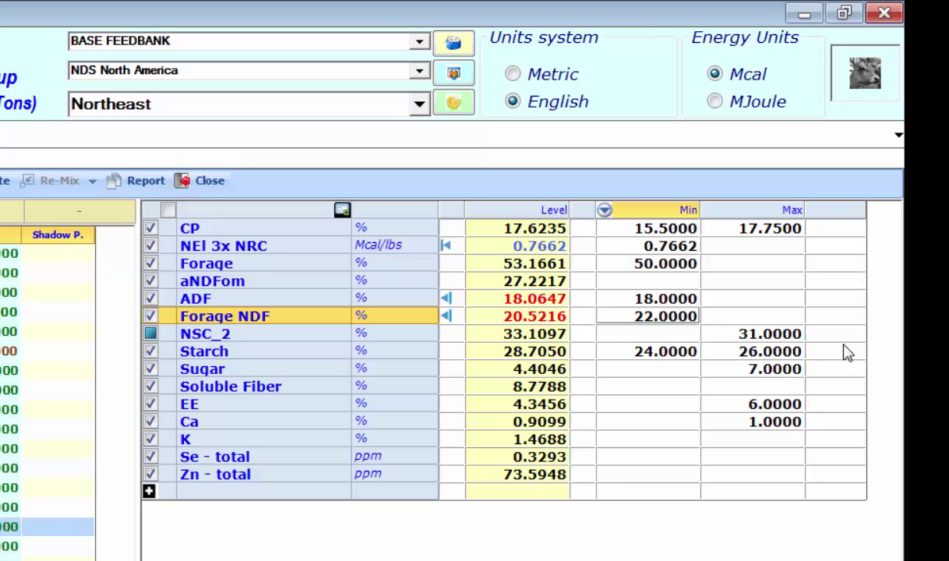
text(20.5)
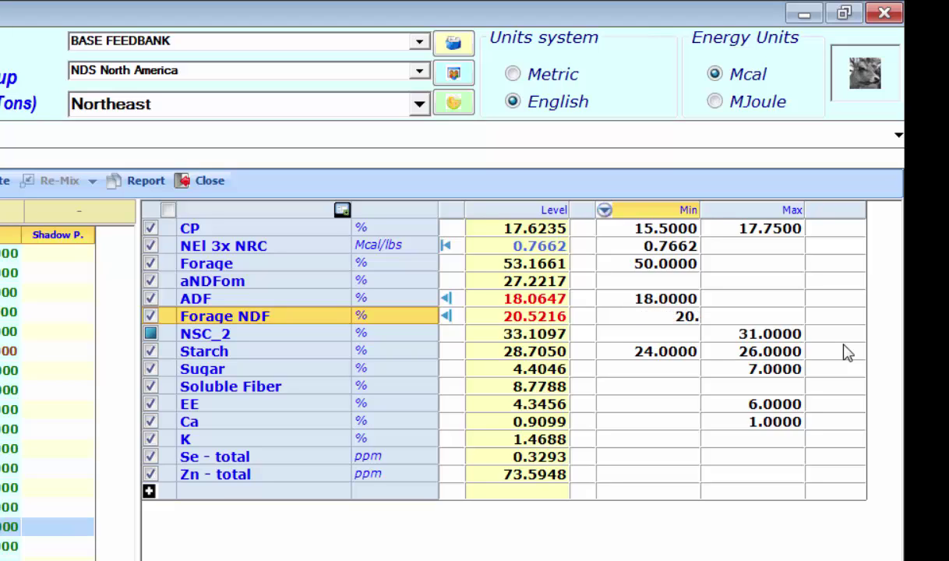
key(Return)
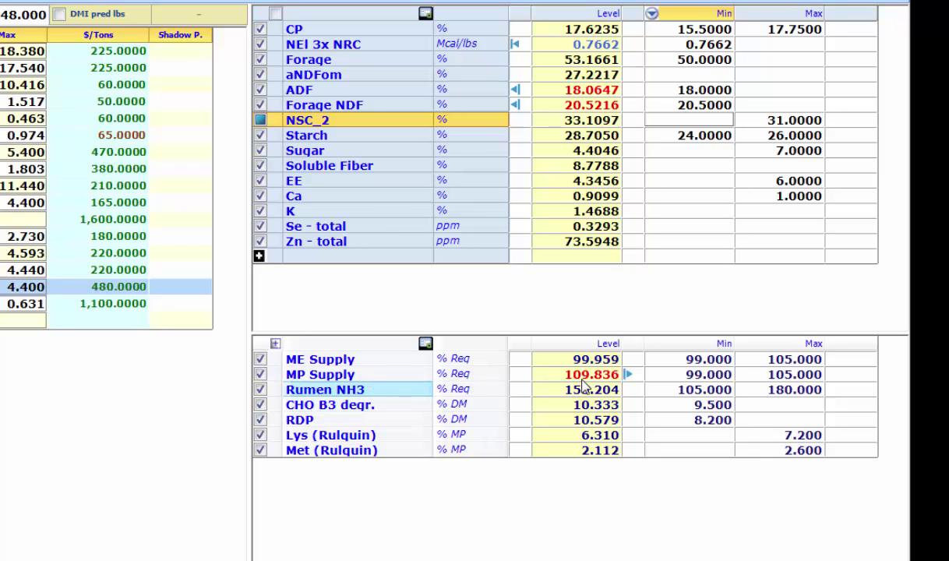
Check the MP Supply and Rumen NH3 minimums and try to optimize the ration with the revised fiber limits
click(694, 378)
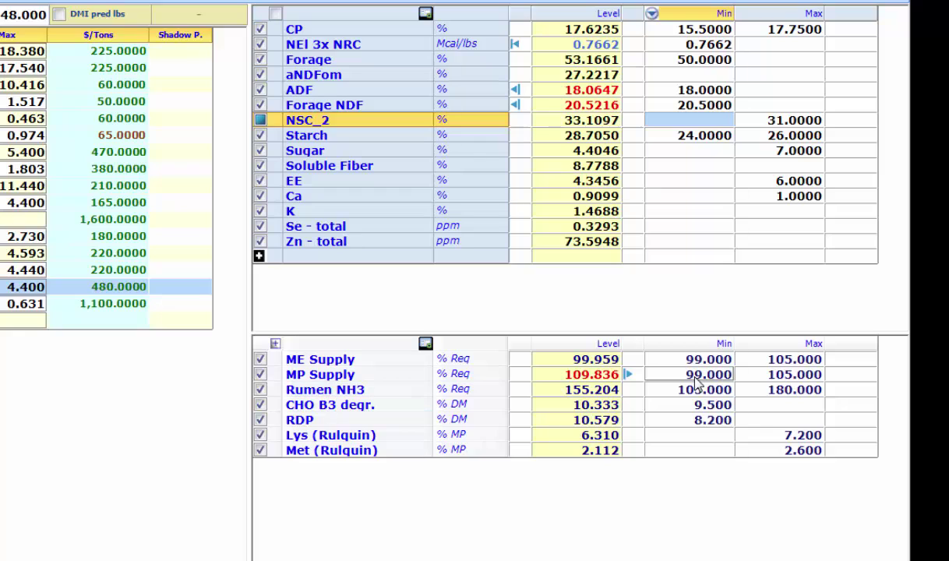
key(Down)
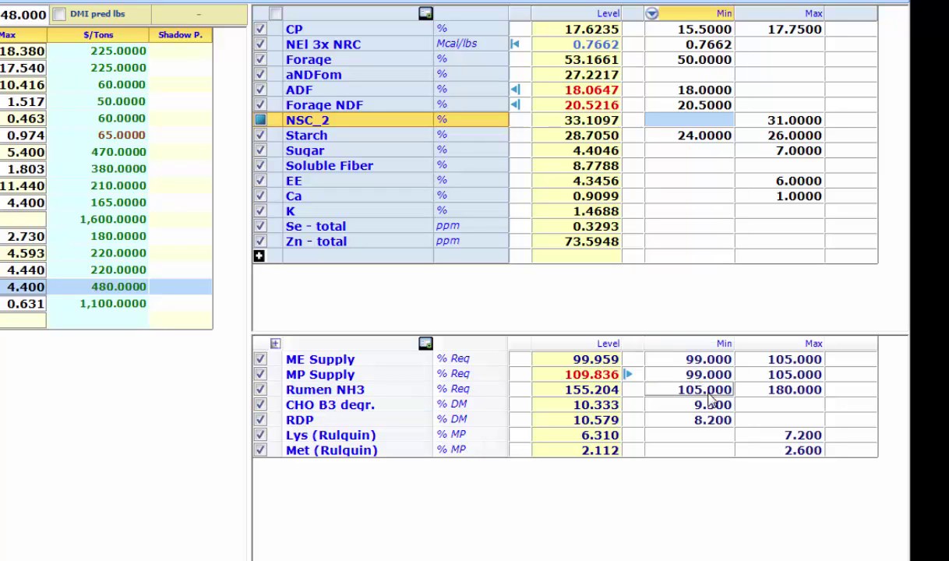
click(698, 376)
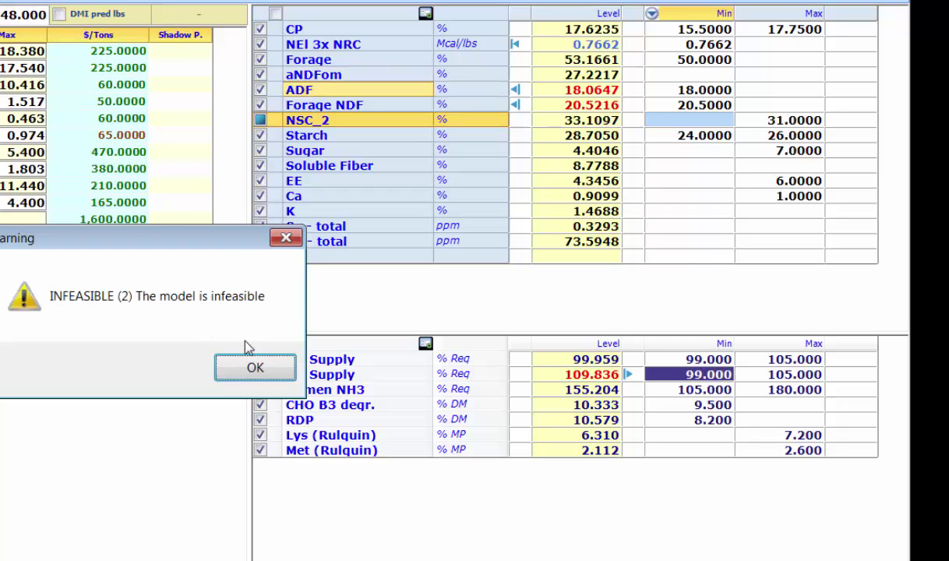
click(255, 368)
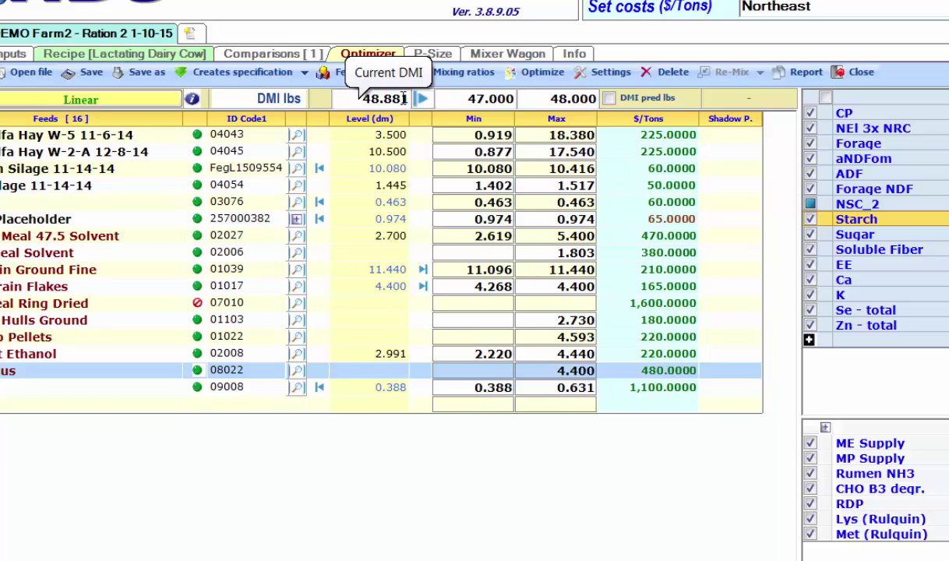
Set the DMI limits to a maximum of 49 lbs and a minimum of 48 lbs, and try to optimize the ration
click(548, 103)
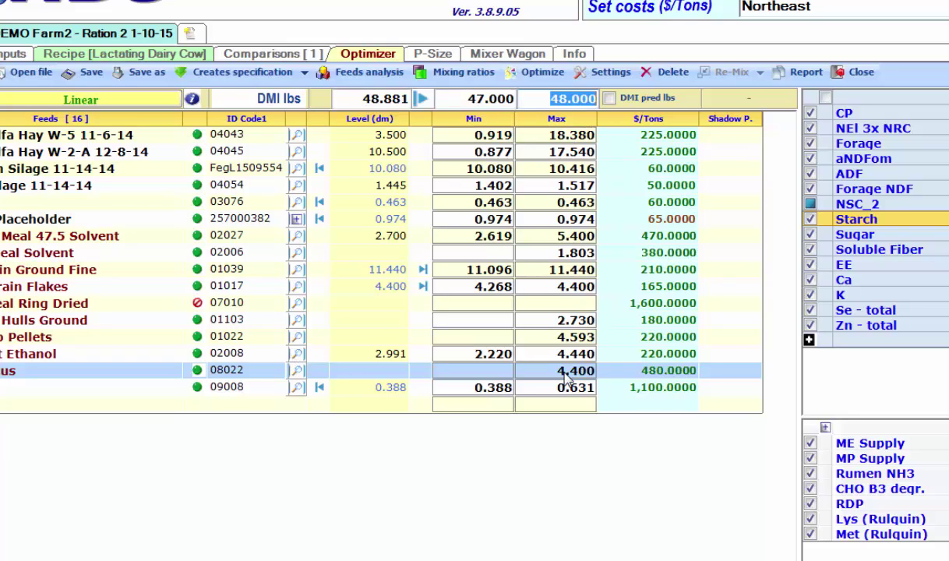
text(49)
key(Tab)
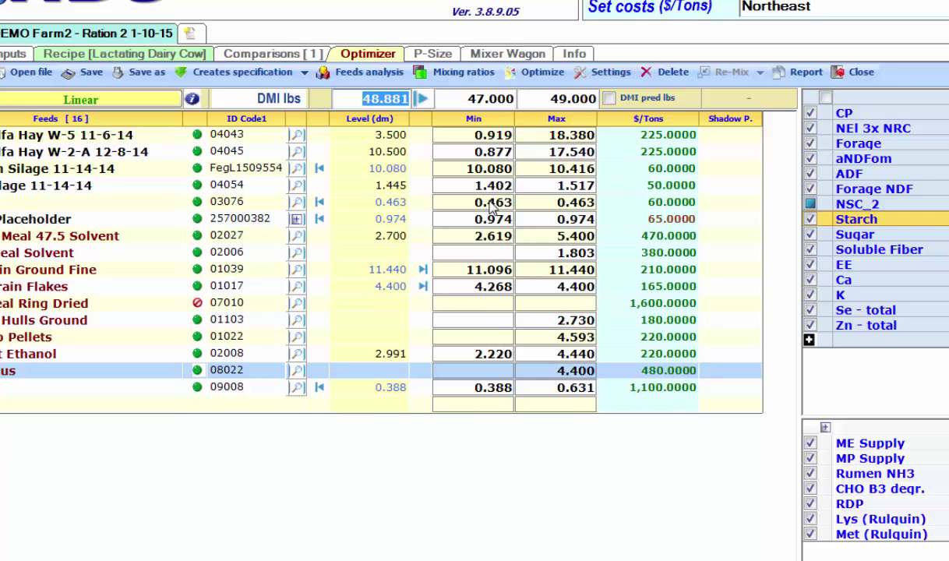
drag(468, 98, 503, 98)
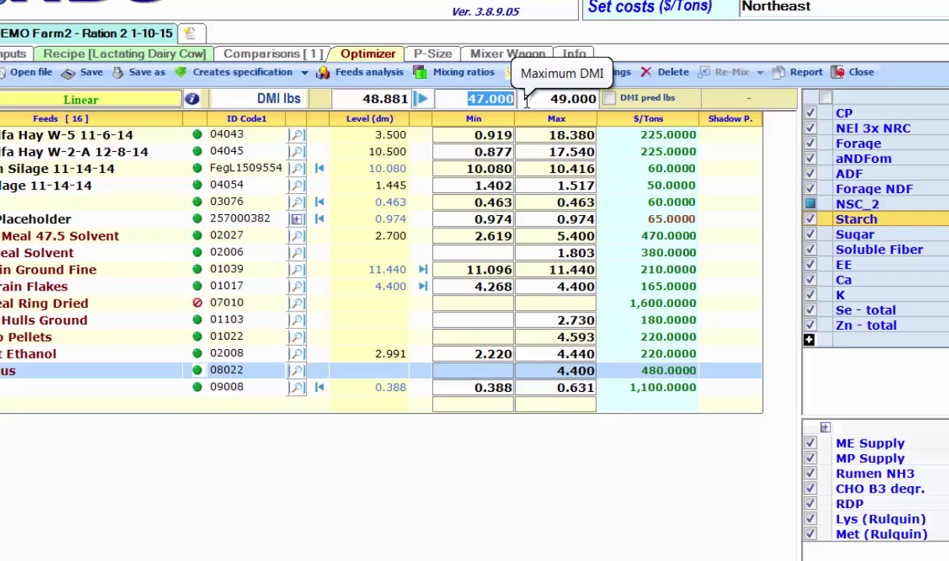
text(48)
key(Return)
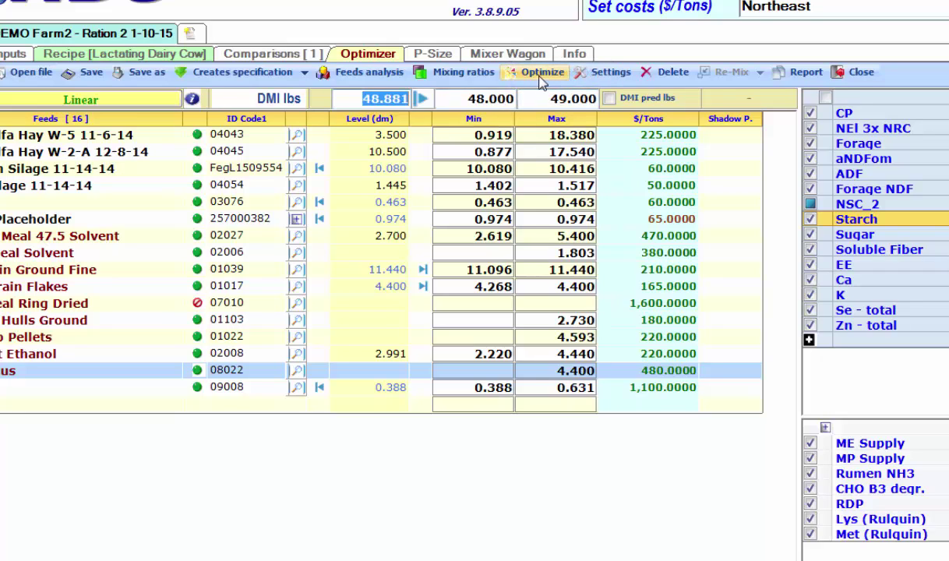
click(543, 78)
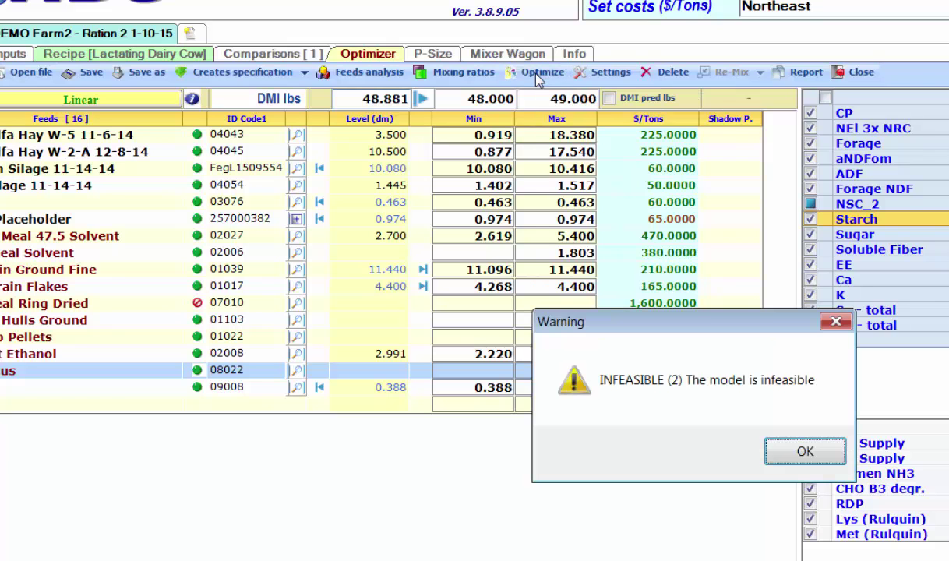
click(803, 450)
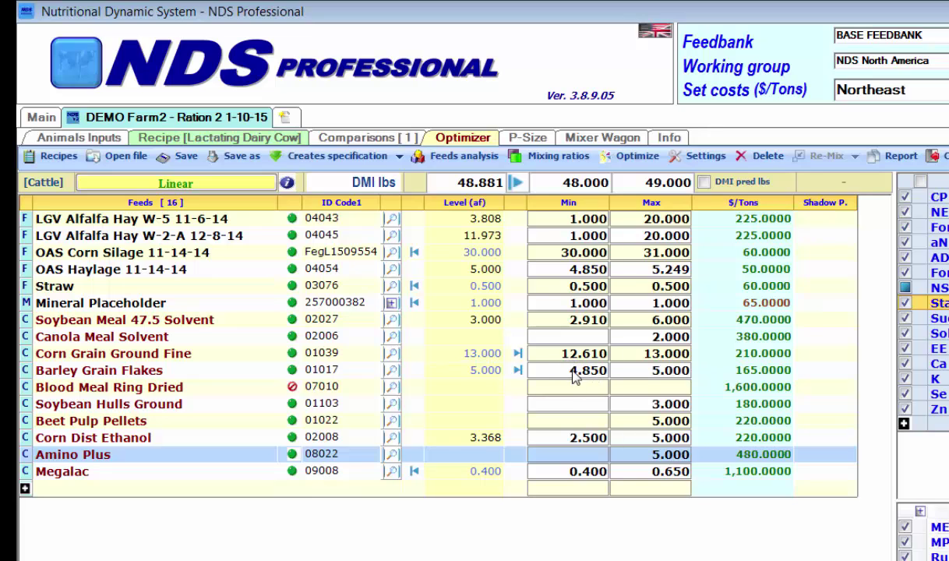
Set the as-fed minimums to 3 for Barley Grain Flakes and 10 for Corn Grain Ground Fine, and optimize the ration
click(577, 373)
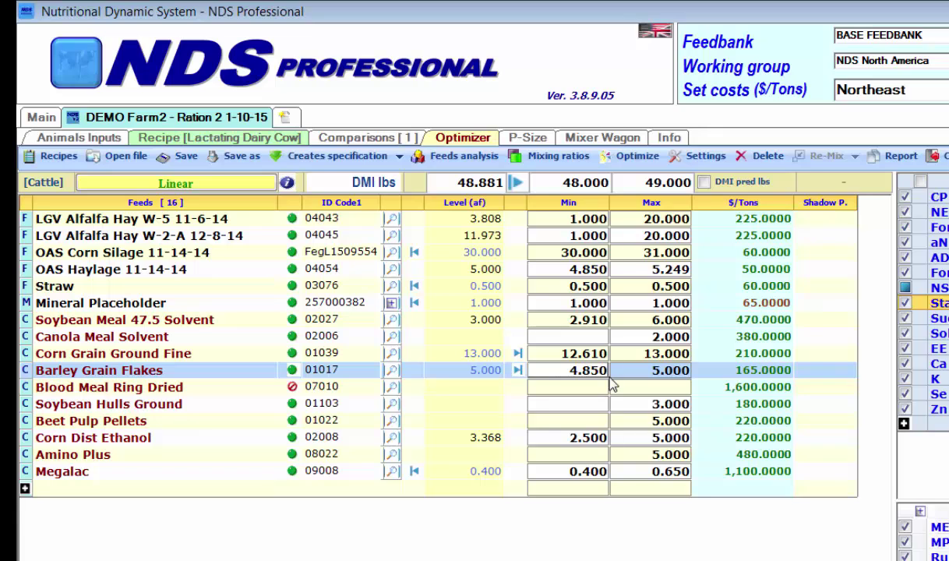
text(3)
key(Return)
key(Up)
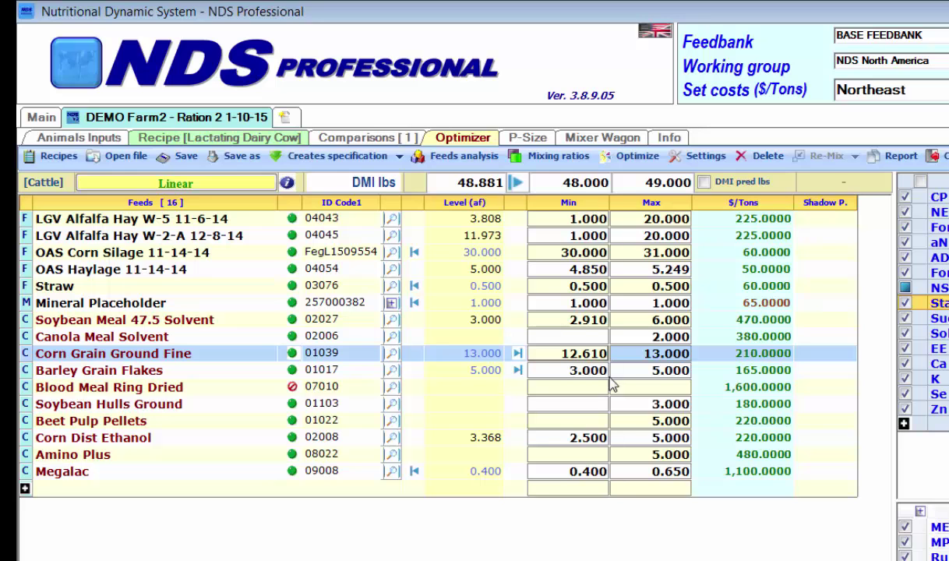
text(10)
key(Return)
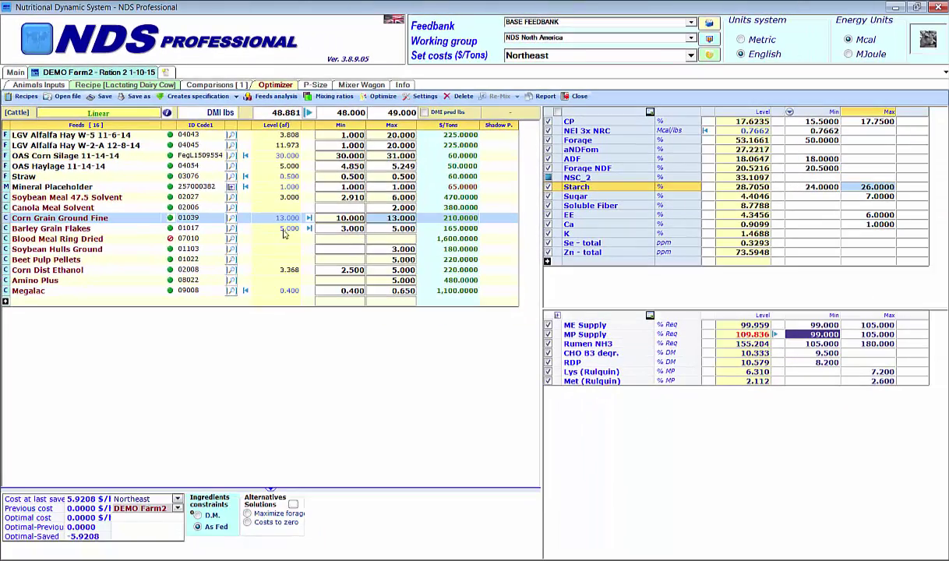
click(382, 96)
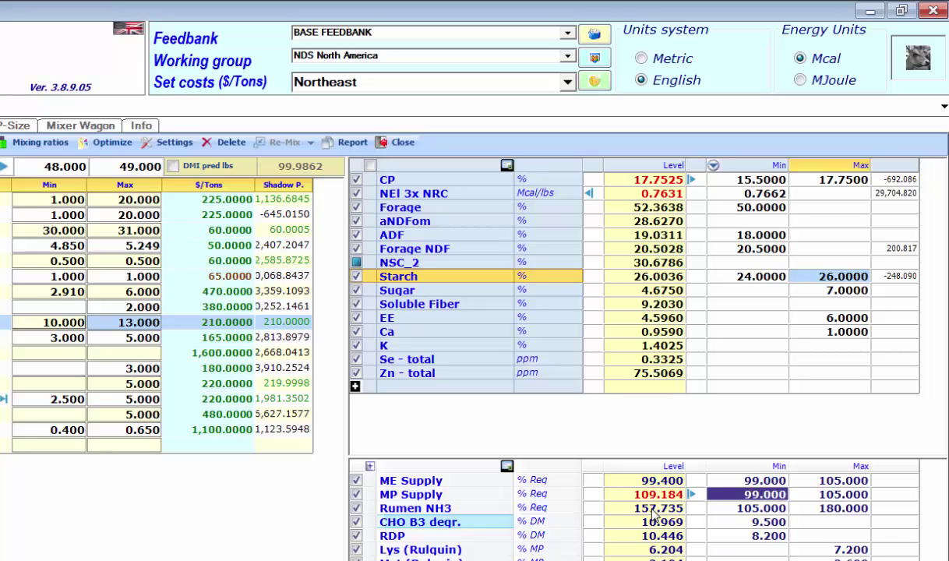
click(613, 493)
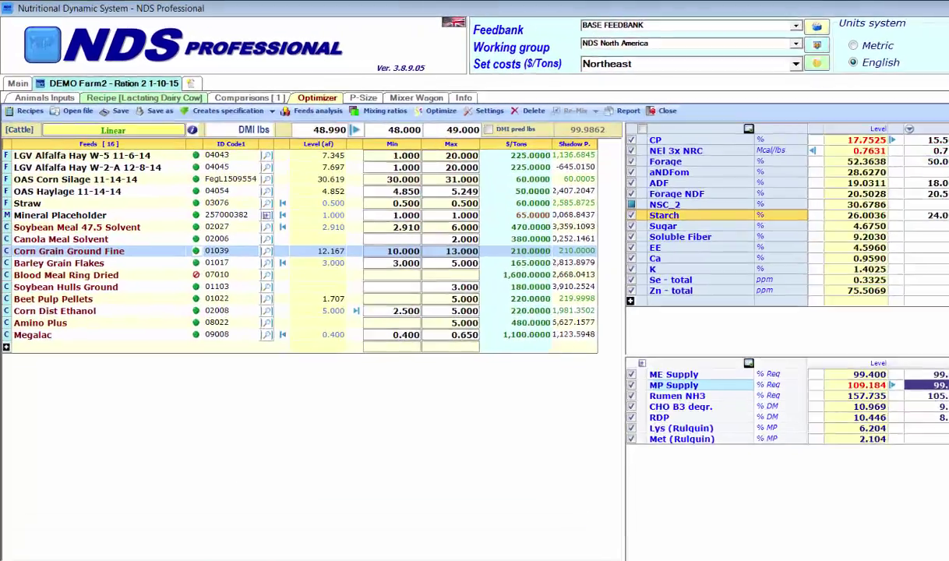
View the feed constraints on a dry matter basis and switch them back to as fed
click(198, 516)
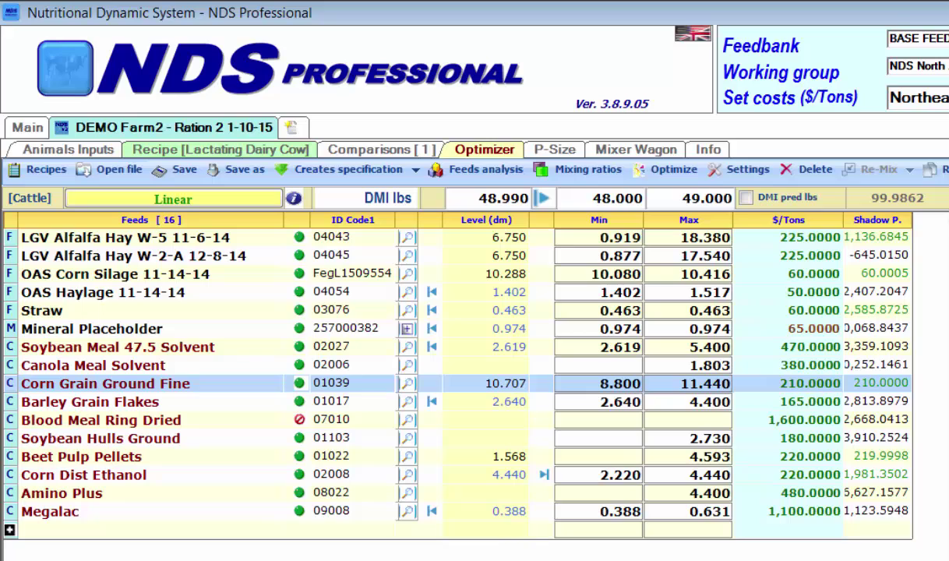
click(485, 220)
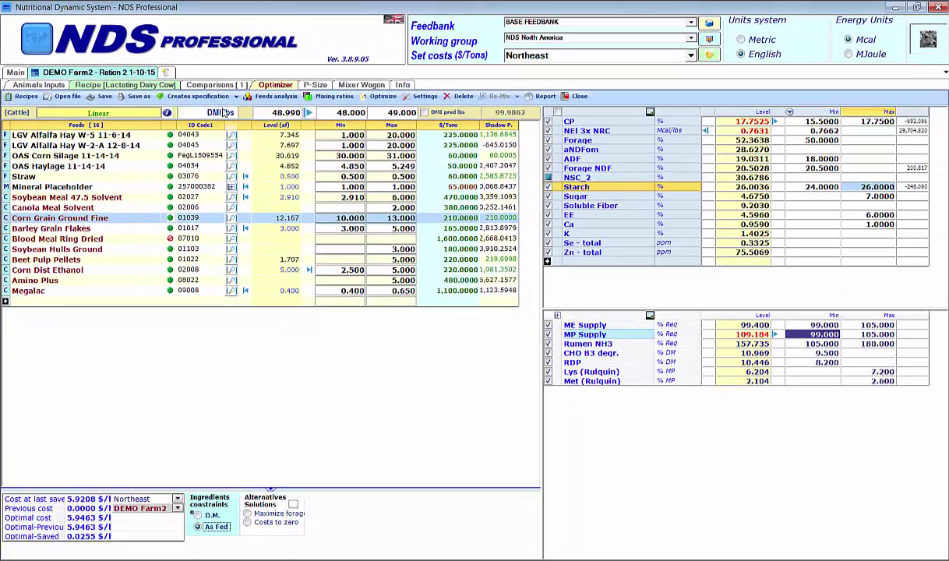
Review the optimized lactating cow recipe, checking the RD Starch 3xLevel and Soluble Fiber nutrients
click(124, 85)
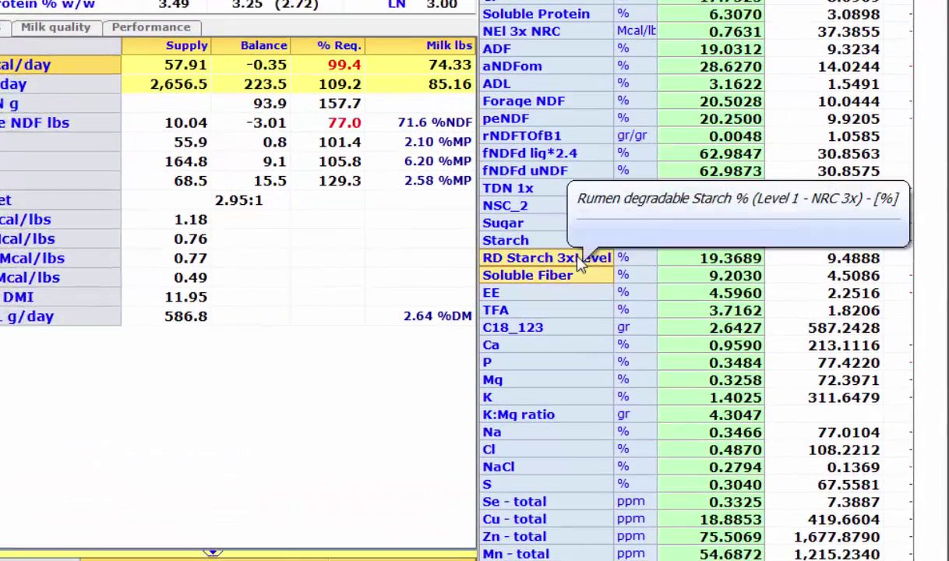
click(830, 279)
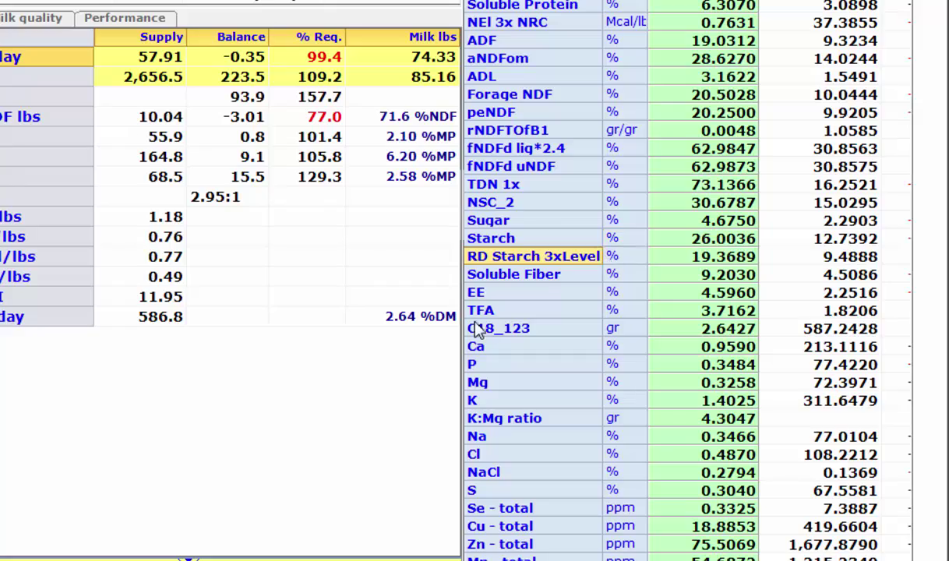
key(Down)
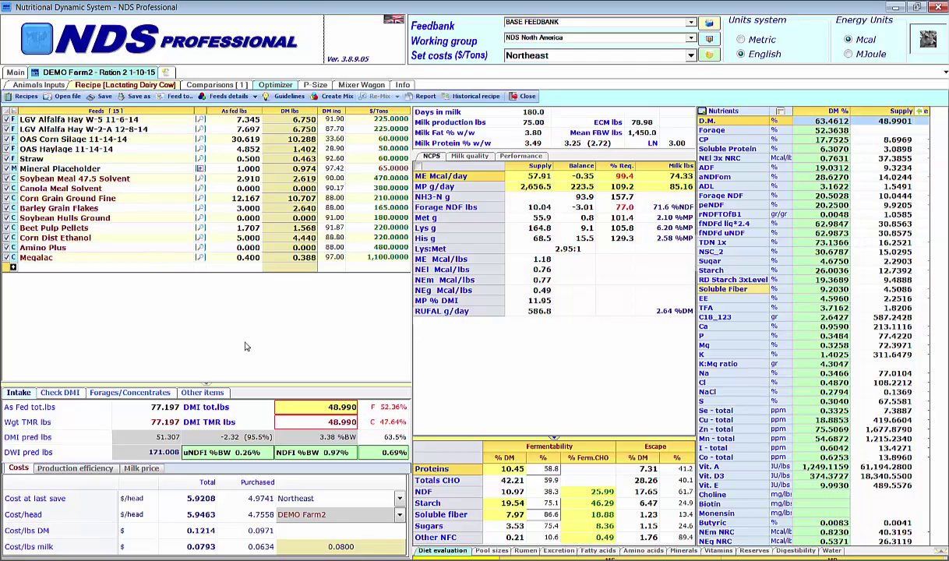
Compare the ingredient amounts of the saved and optimized recipes, and expand the carbohydrate group of the NCPS comparison
click(219, 85)
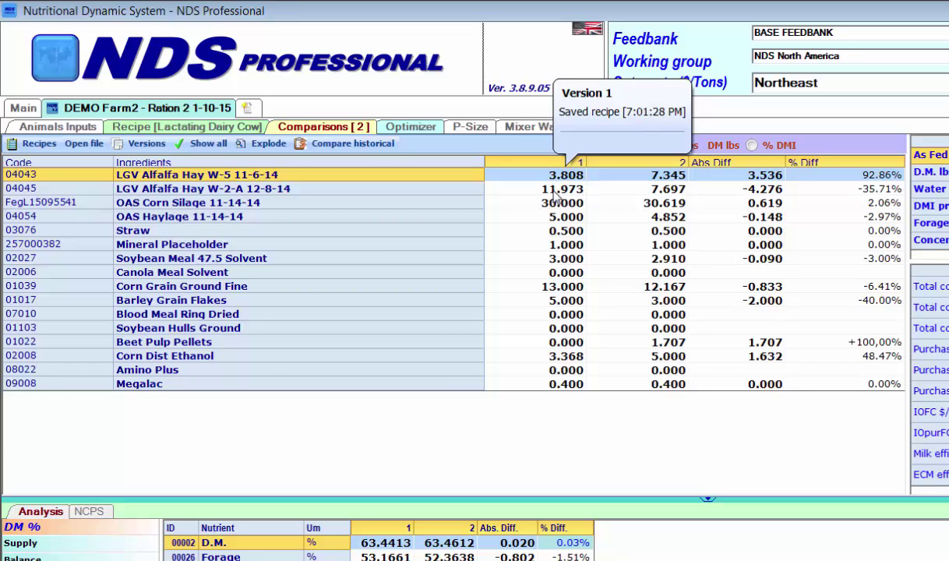
mouse_move(669, 198)
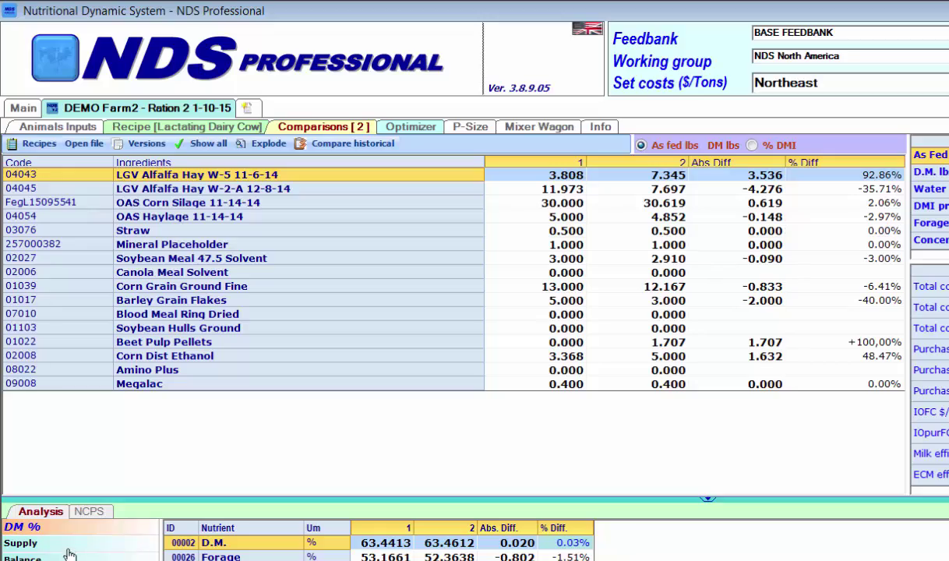
click(87, 511)
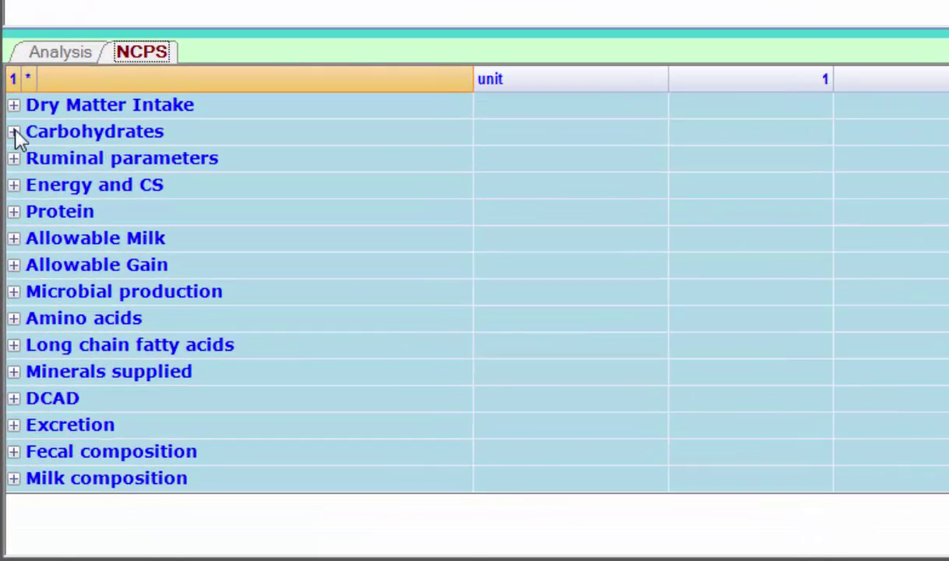
click(14, 132)
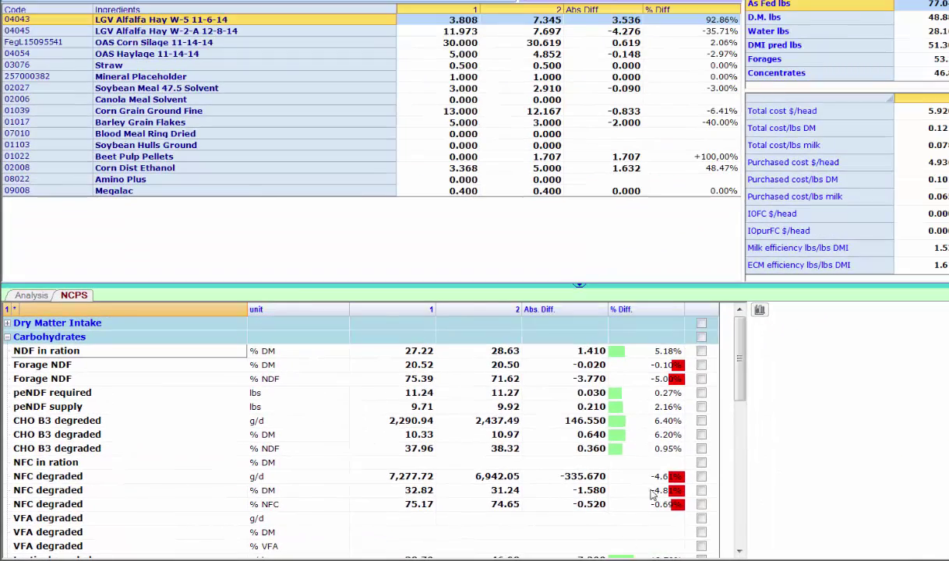
Examine the degraded sugar, starch, soluble fiber and total CHO values of both recipe versions
drag(737, 392, 745, 481)
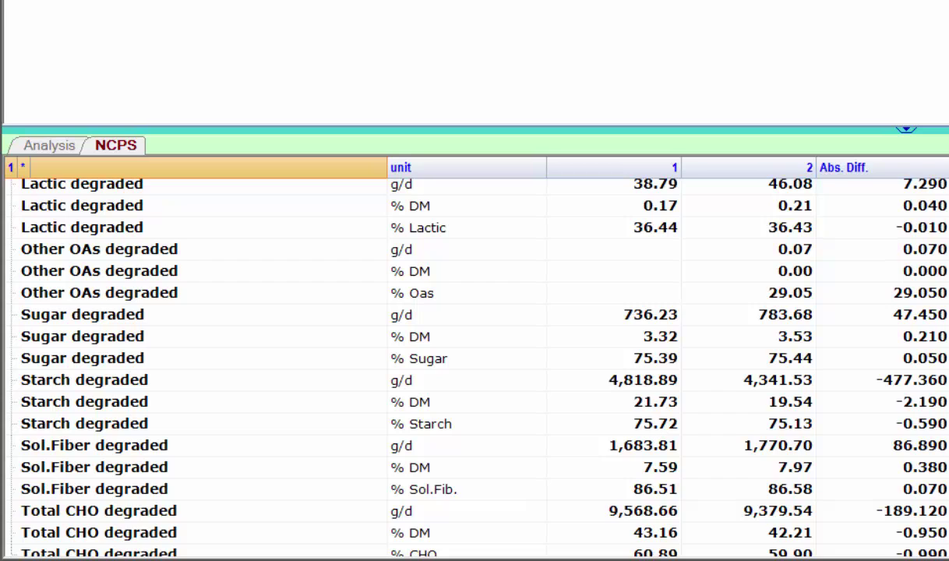
scroll(468, 351, down, 2)
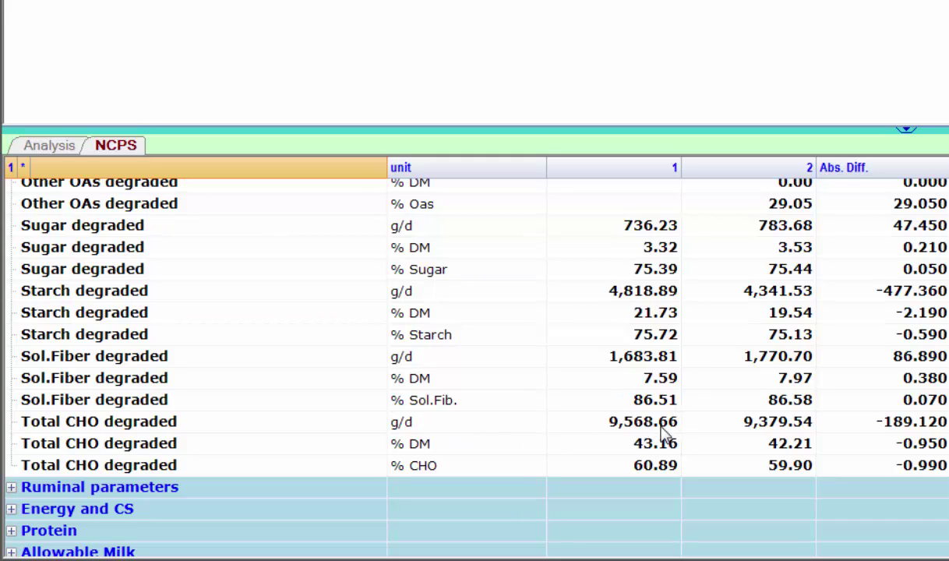
click(151, 451)
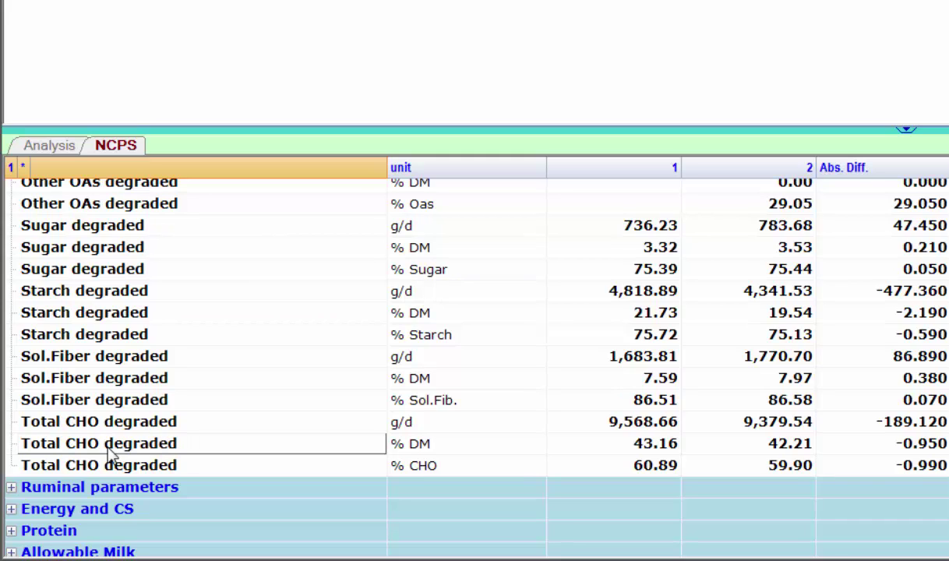
click(807, 459)
click(646, 456)
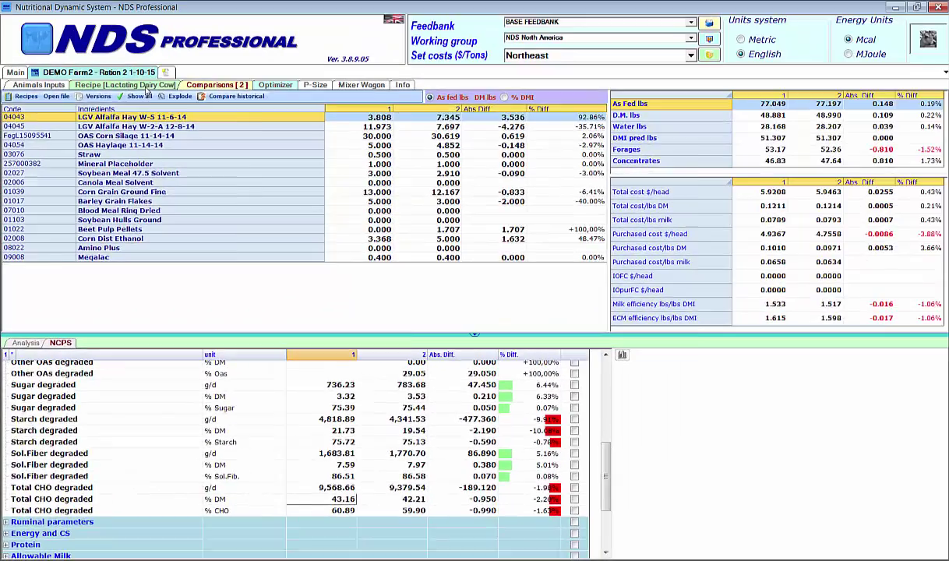
Recheck the recipe and its optimizer constraints, and return to the comparison of the two versions
click(142, 85)
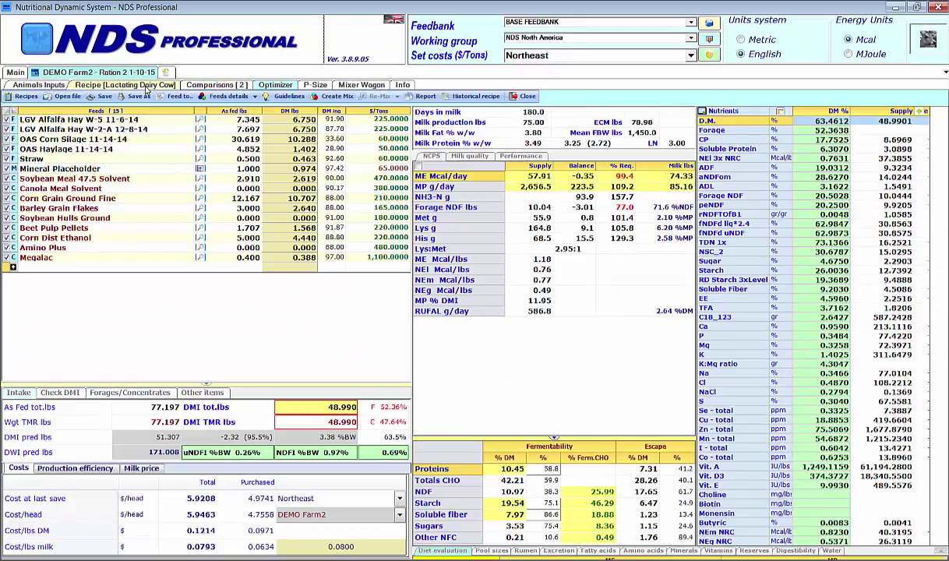
click(273, 85)
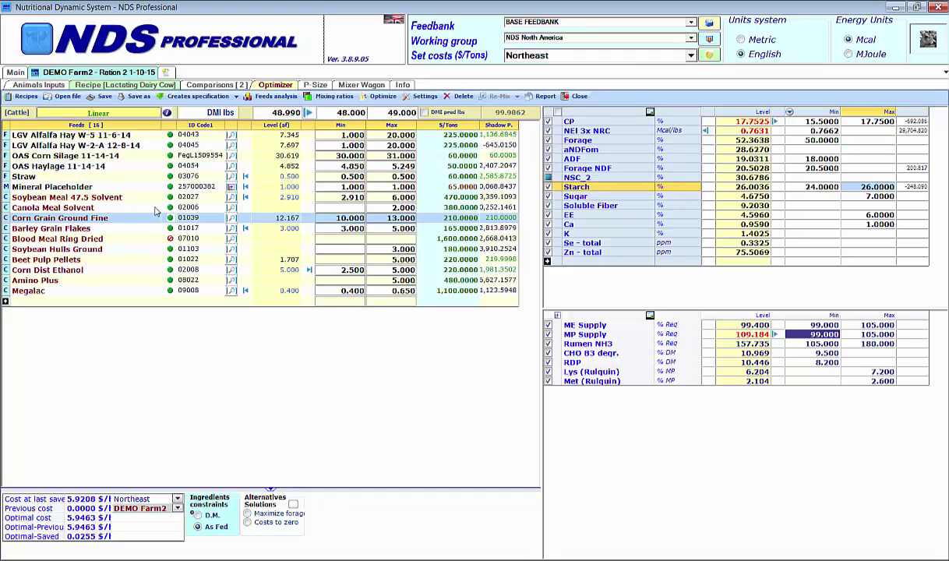
click(121, 85)
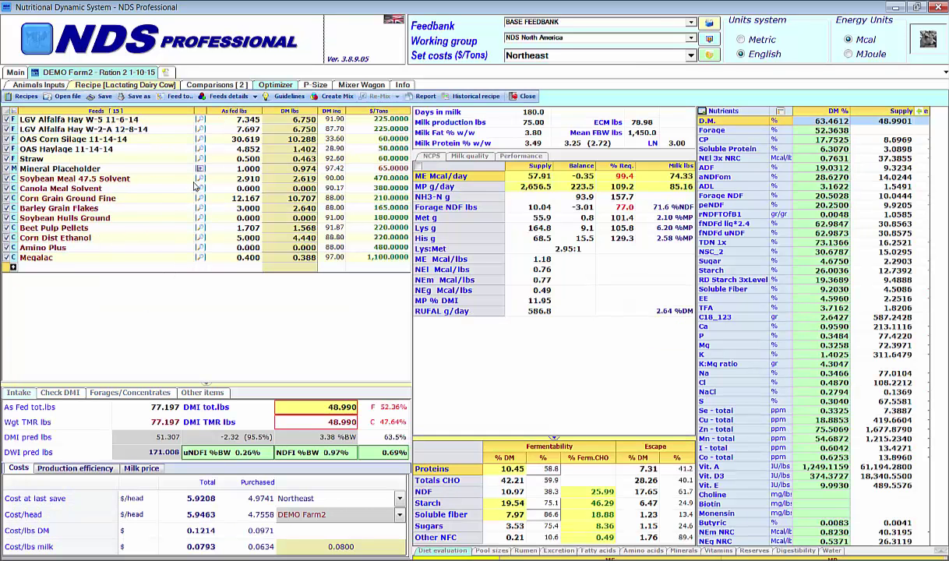
click(209, 85)
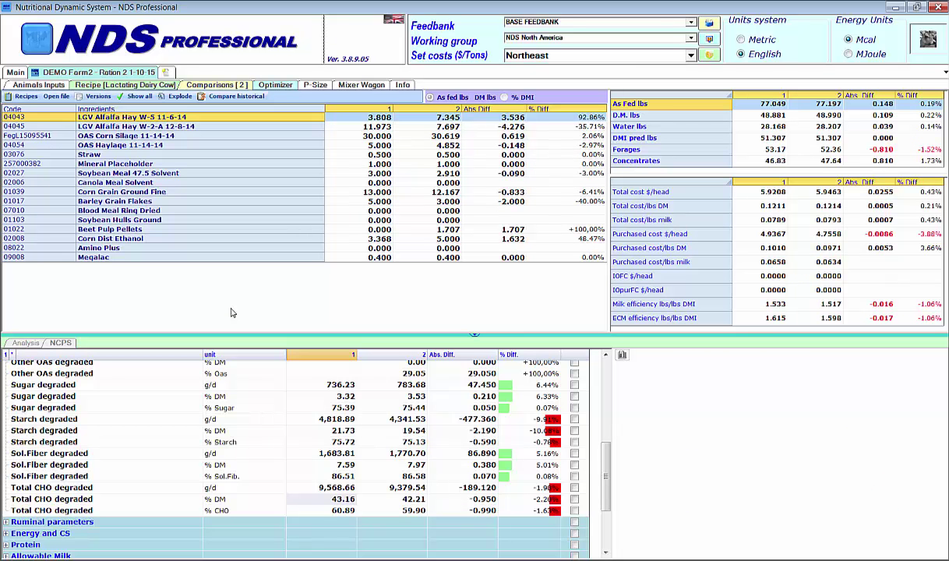